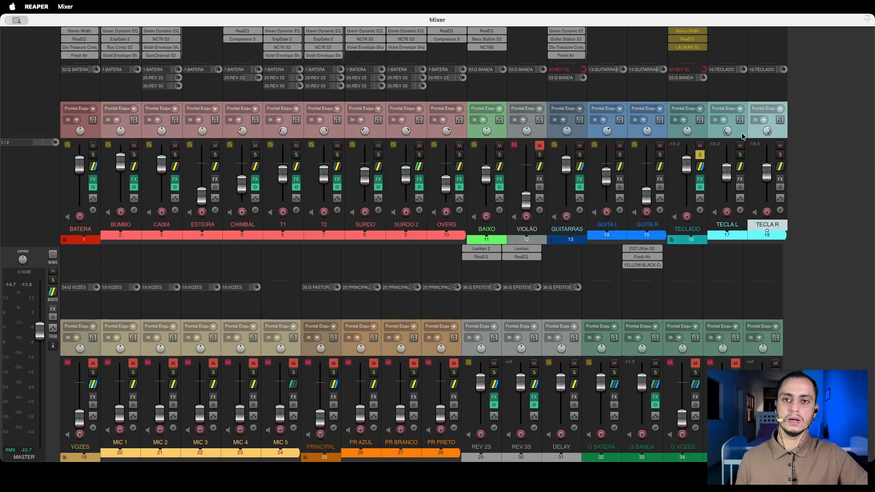
Check the panning of TECLA L and TECLA R and play the soloed TECLADO folder without its effects
left_click(740, 134)
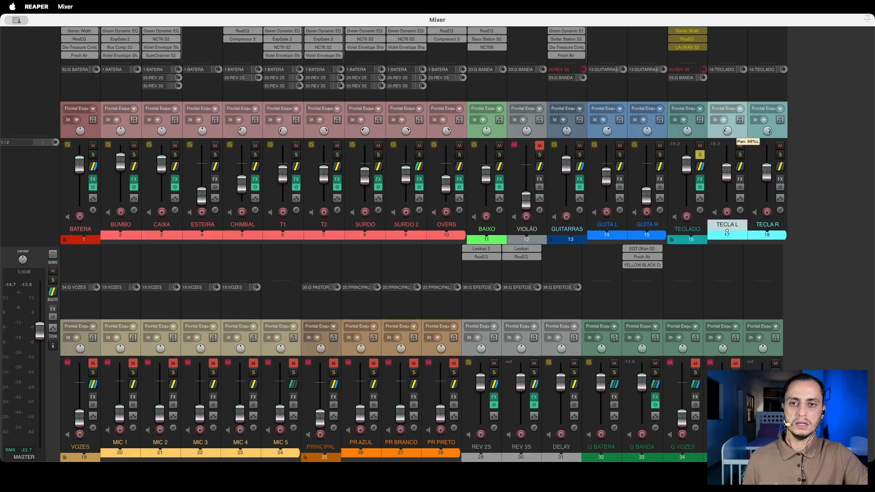
left_click(753, 133)
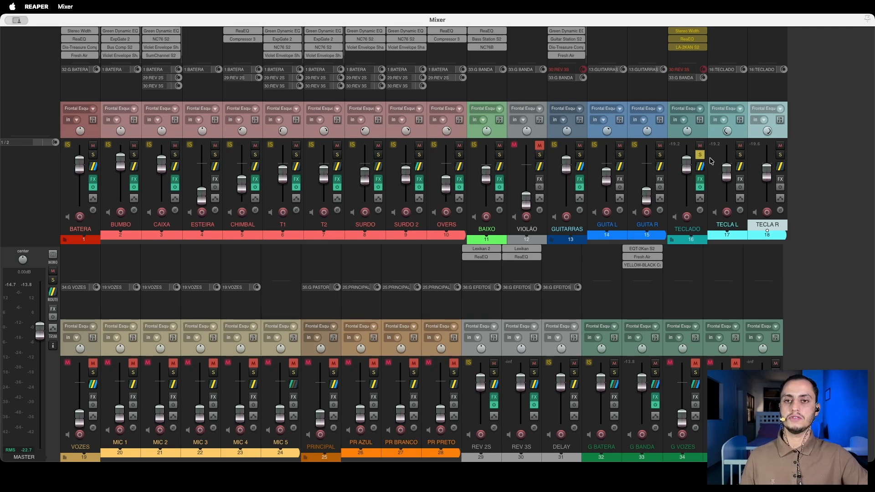
key("space")
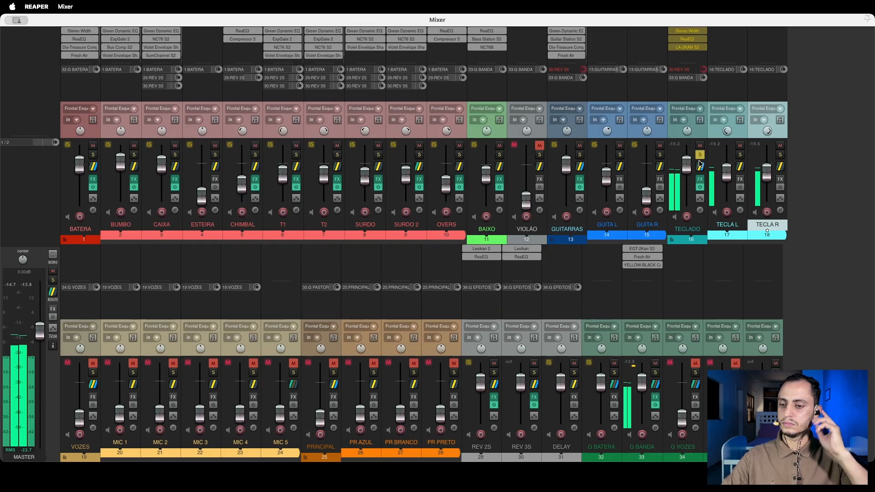
key("space")
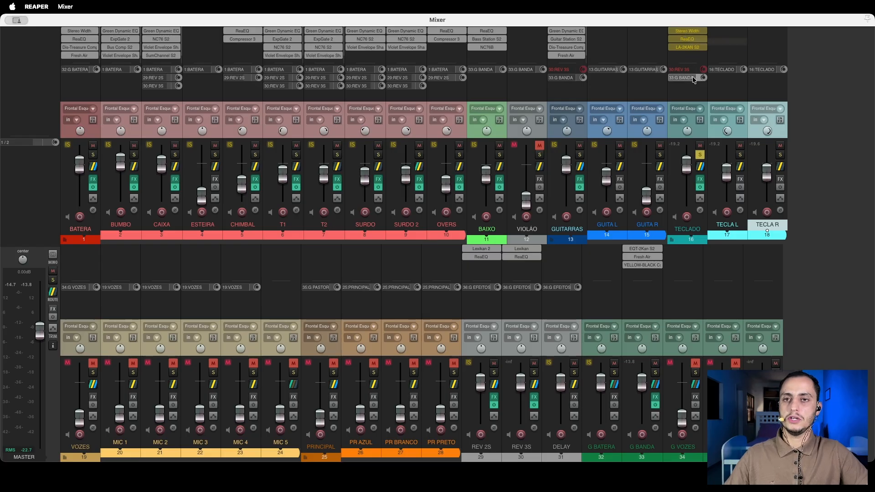
Enable Stereo Width, ReaEQ and LA-2KAN S2 on the TECLADO folder during playback
key("space")
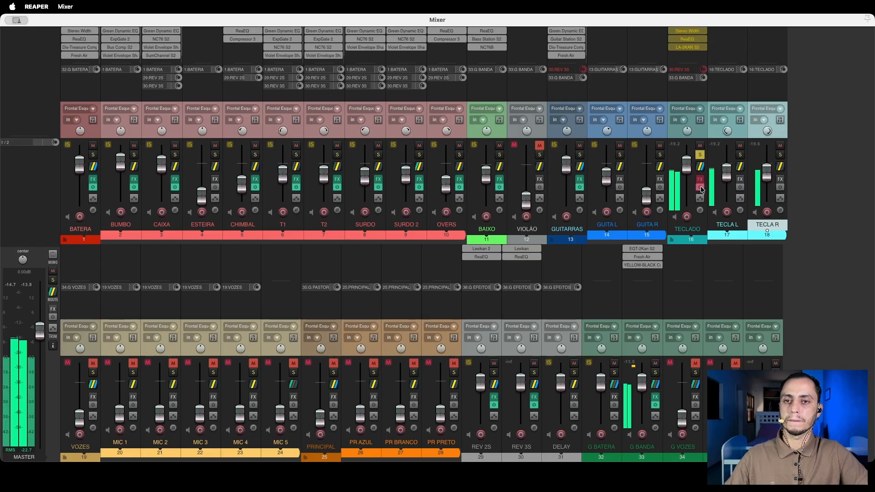
left_click(682, 31, "shift")
left_click(682, 39, "shift")
left_click(683, 47, "shift")
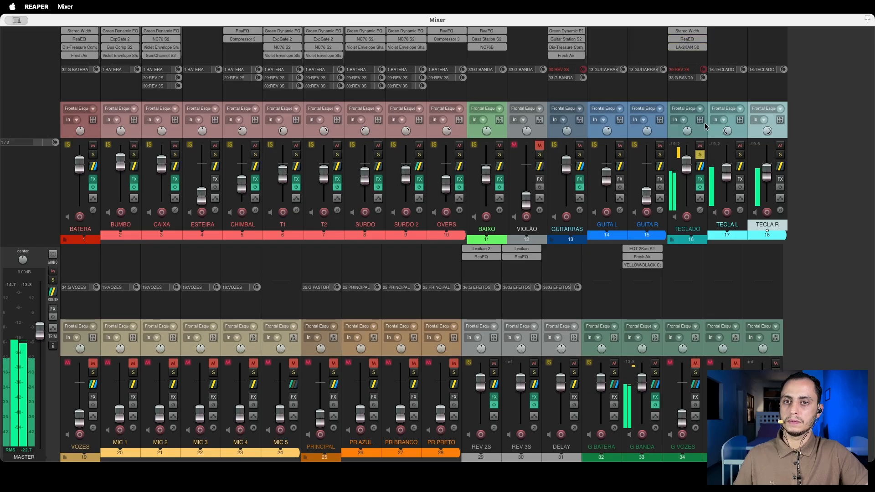
Compare TECLADO with its effects chain bypassed and active, both soloed and within the full band, leaving it soloed with effects on
left_click(700, 188)
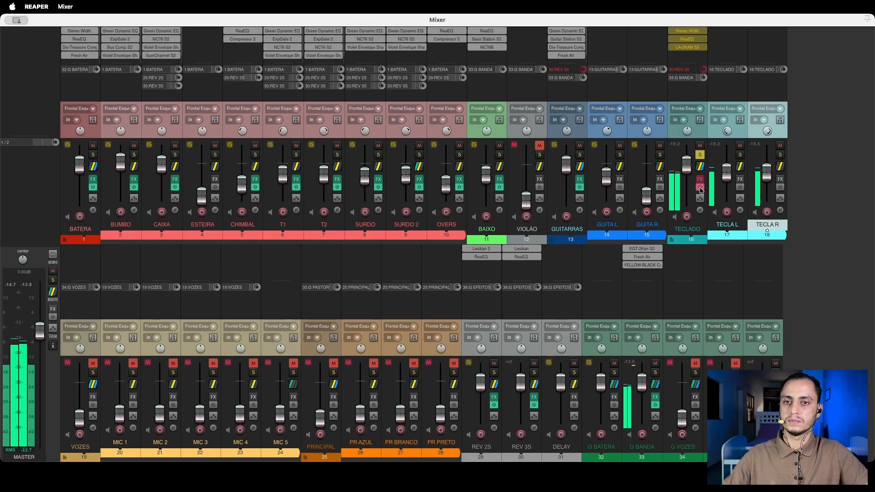
left_click(700, 187)
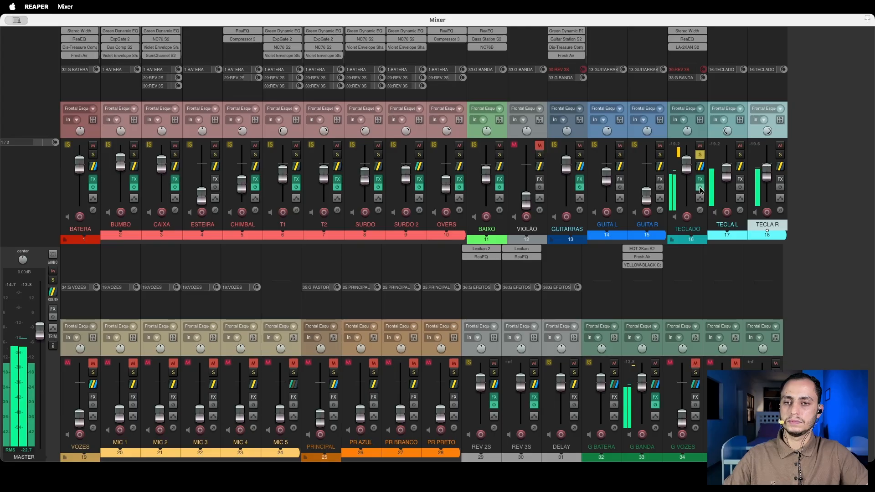
left_click(700, 187)
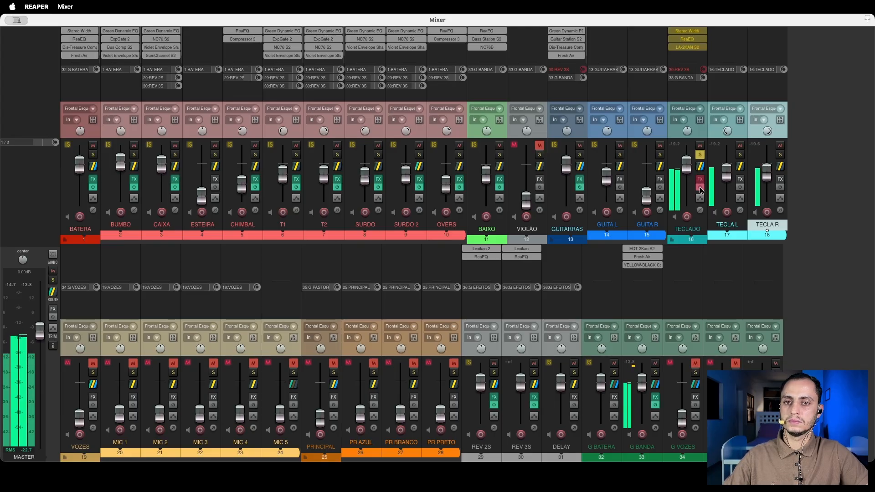
left_click(700, 188)
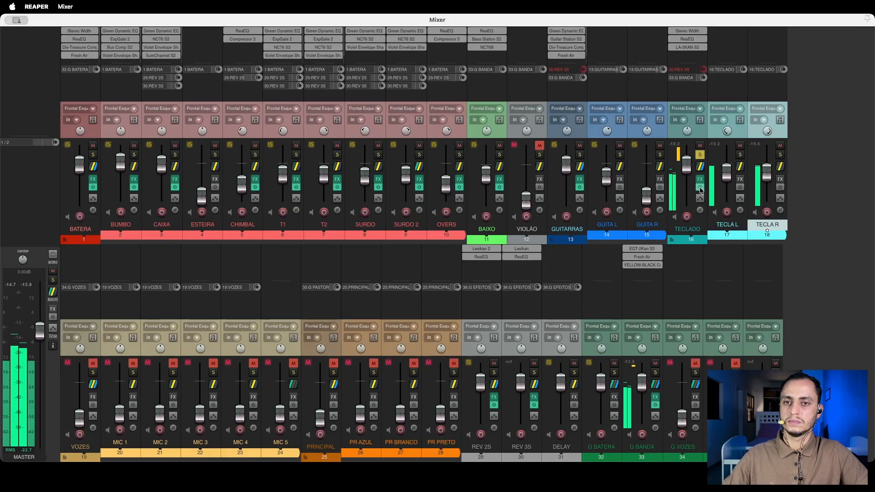
left_click(700, 189)
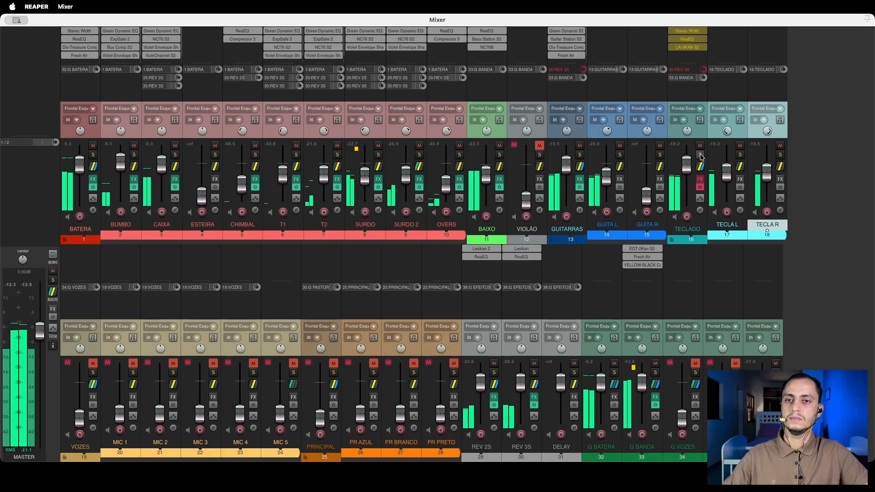
left_click(700, 189)
left_click(700, 155)
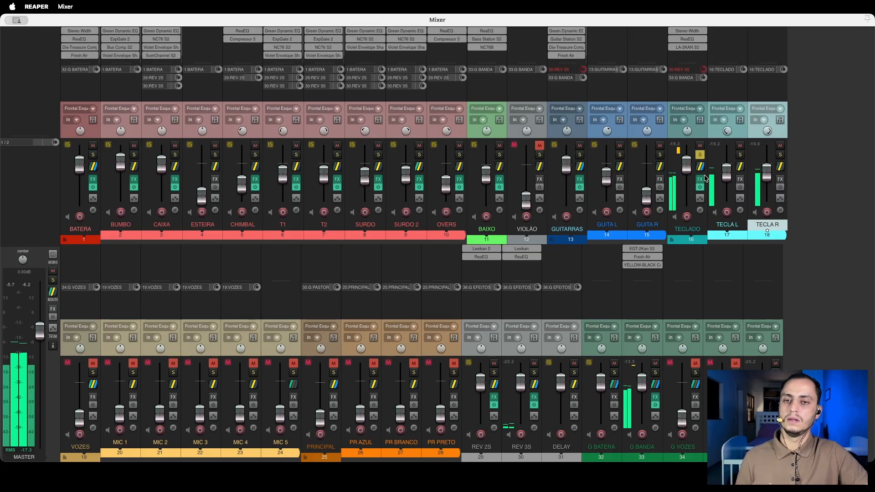
Enter a Width Boost of 4 dB in the Stereo Width plugin on TECLADO and close the plugin
left_click(683, 32)
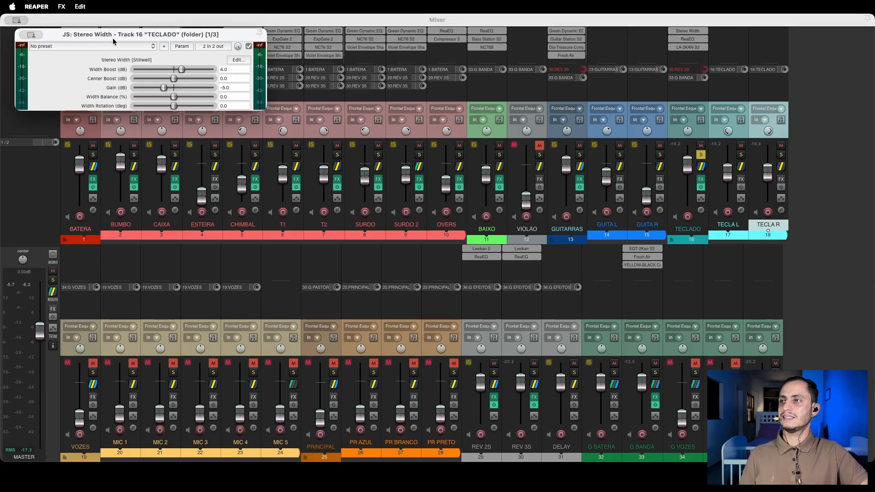
left_click_drag(121, 38, 414, 160)
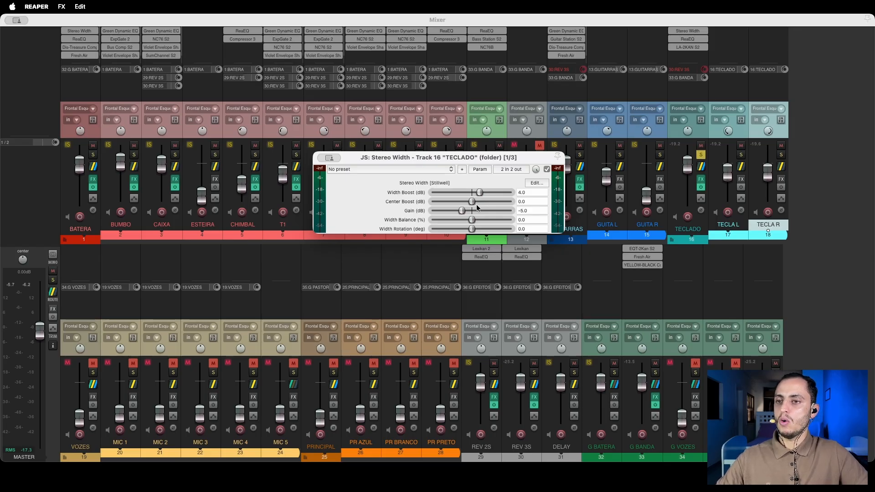
left_click(522, 192)
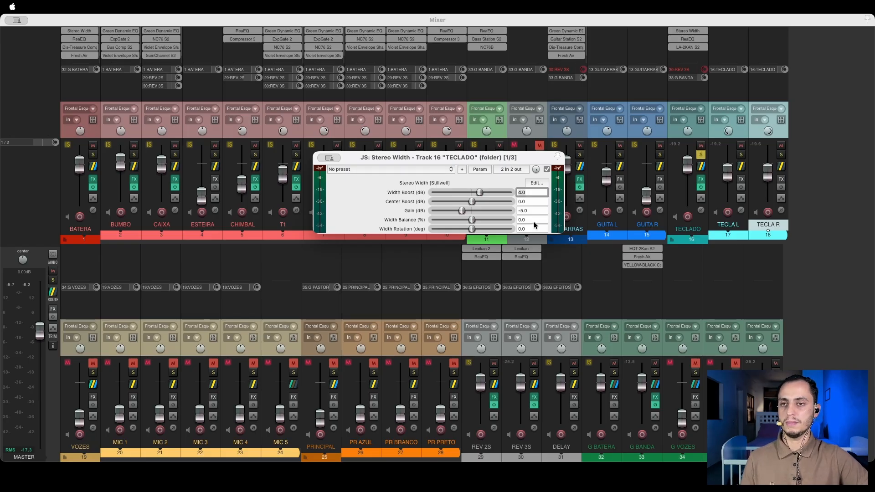
key("BackSpace")
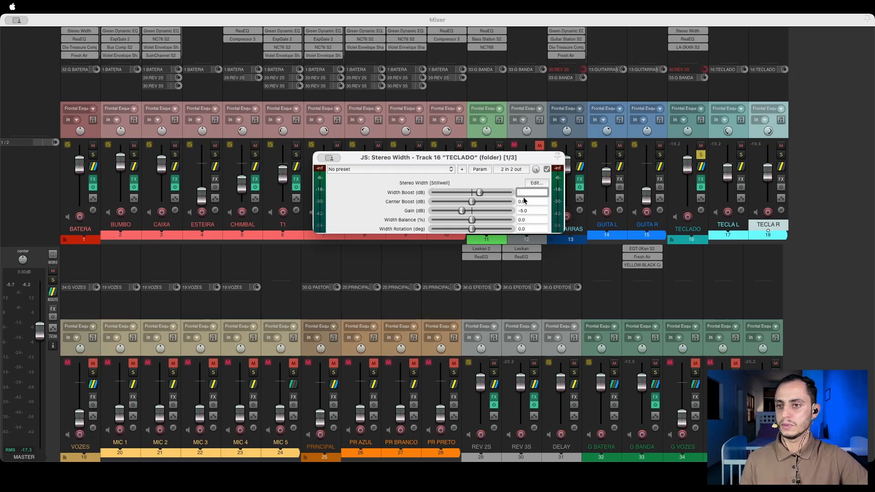
type("4")
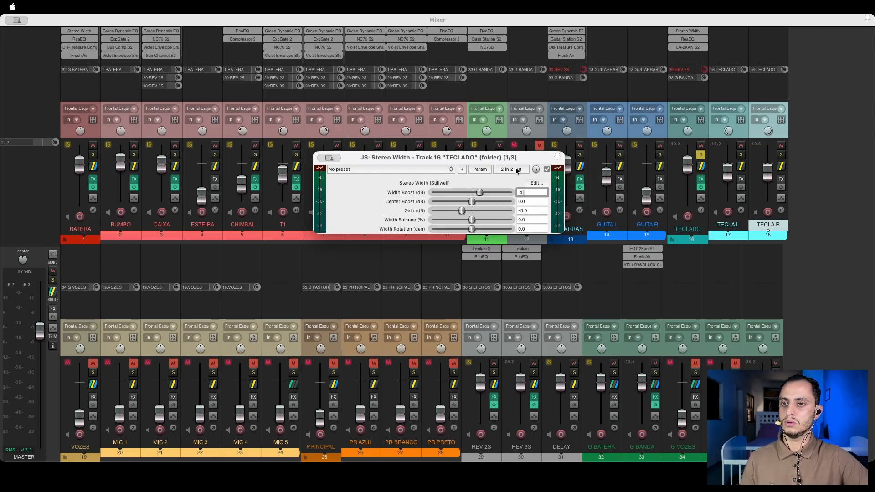
left_click(679, 32)
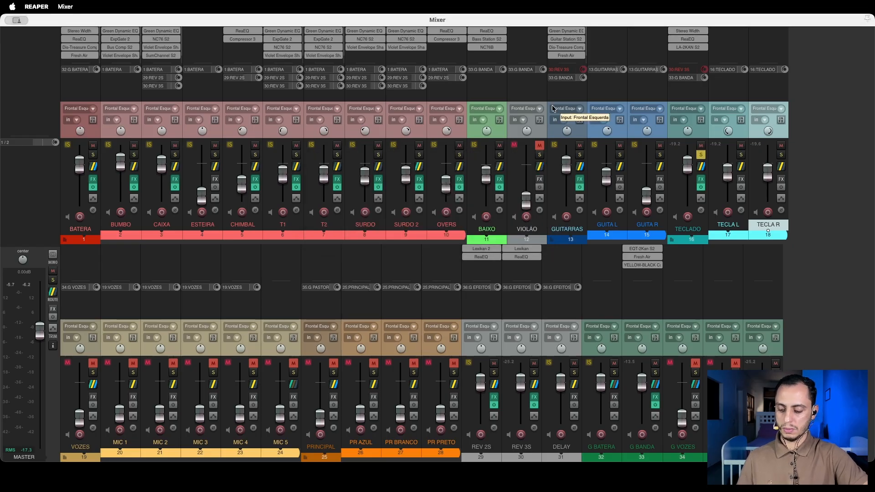
Try a Width Boost of 16.9 dB in TECLADO's Stereo Width plugin during playback and set it back to 4 dB
left_click(694, 32)
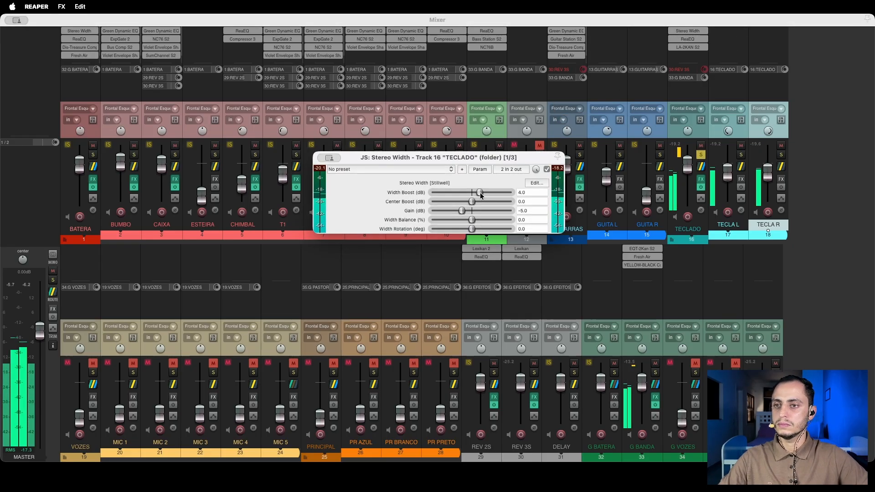
left_click_drag(480, 192, 505, 194)
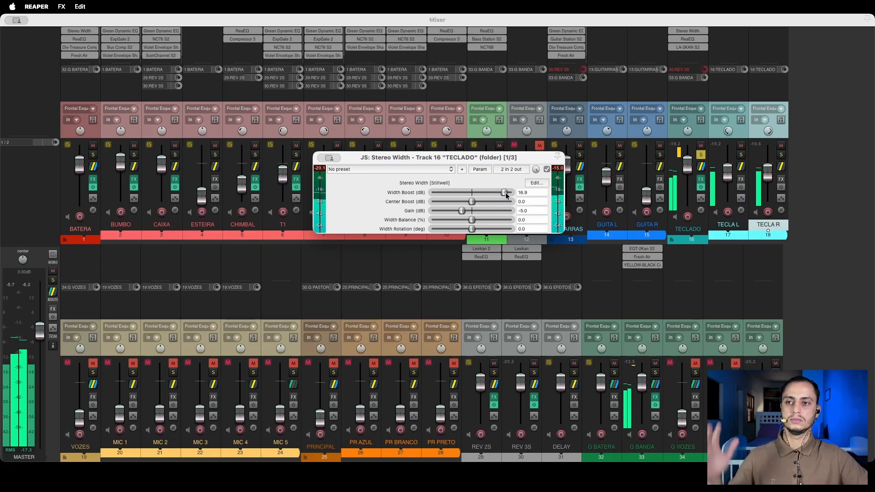
left_click_drag(504, 192, 480, 194)
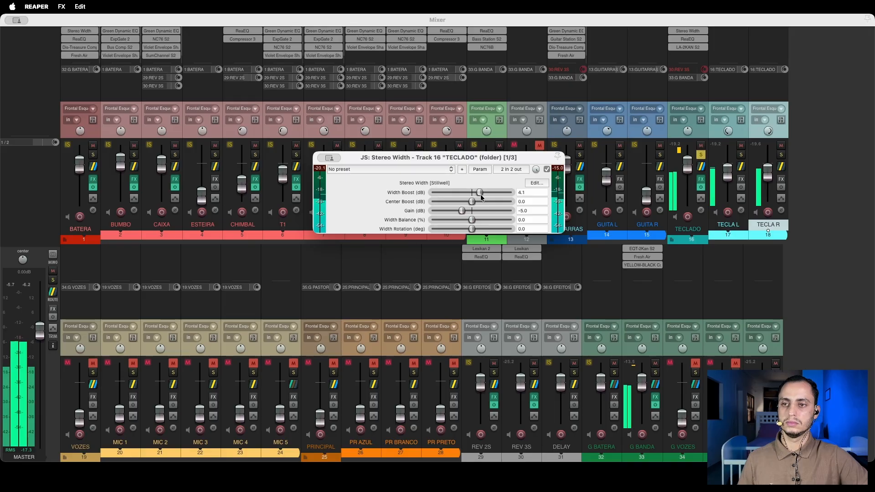
left_click(519, 193)
type("4")
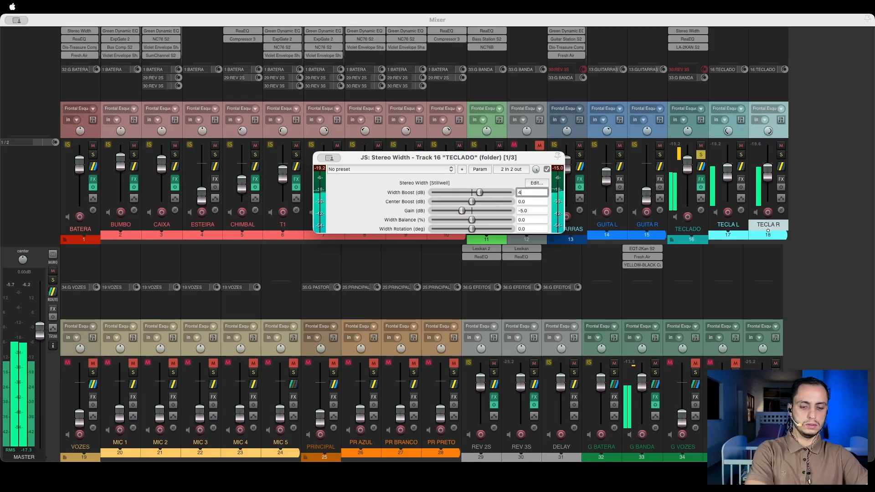
Compare TECLADO with Stereo Width bypassed and active, leave it enabled and close the plugin
left_click(547, 169)
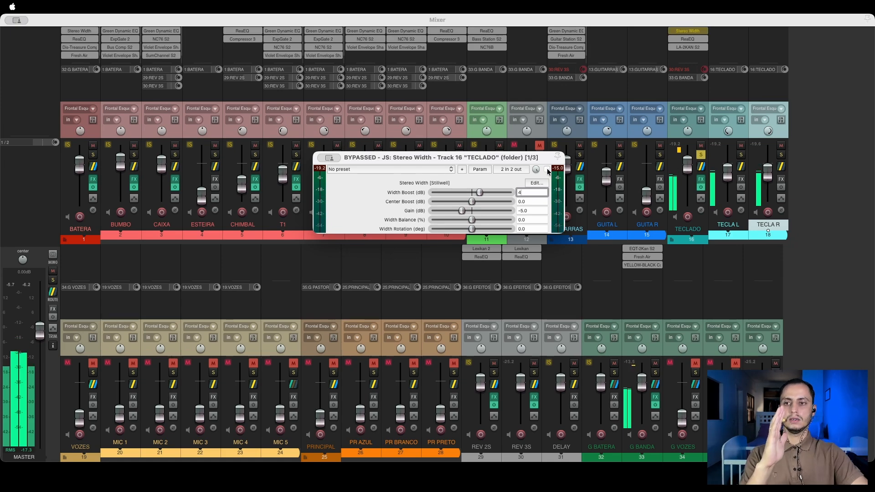
left_click(547, 169)
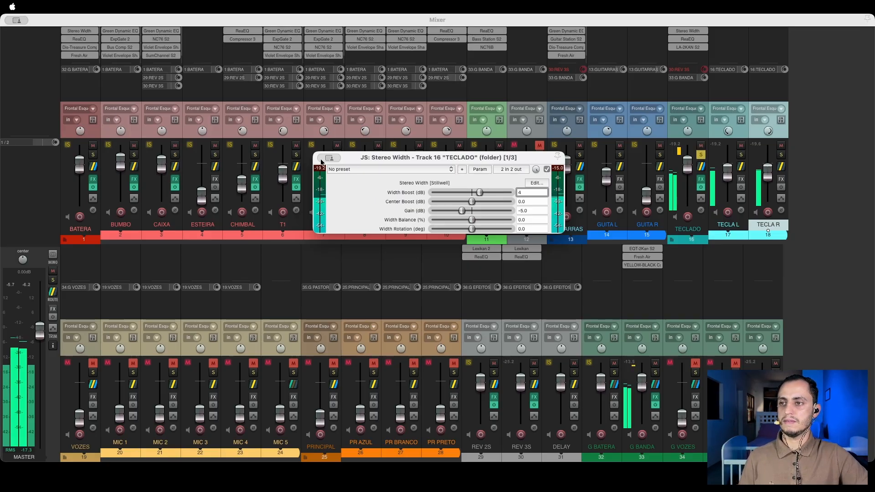
key("Escape")
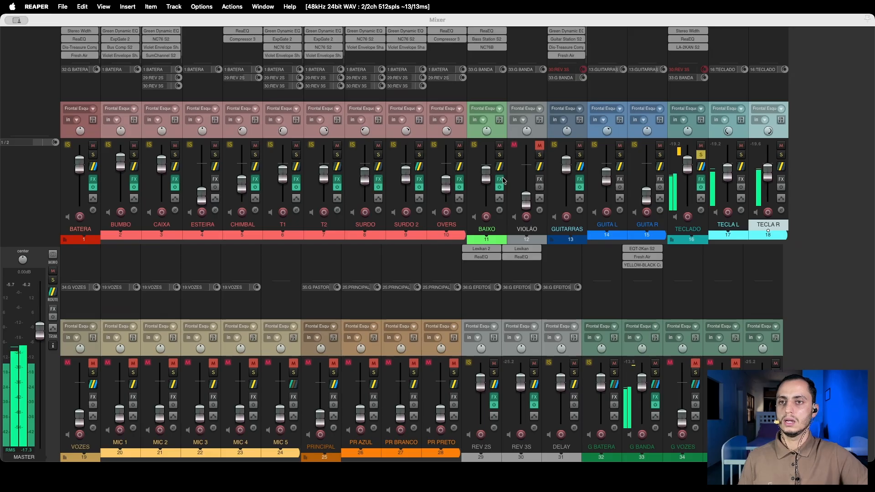
Bypass LA-2KAN S2 on TECLADO and open its ReaEQ with the high-pass band selected, stopping playback
left_click(677, 39)
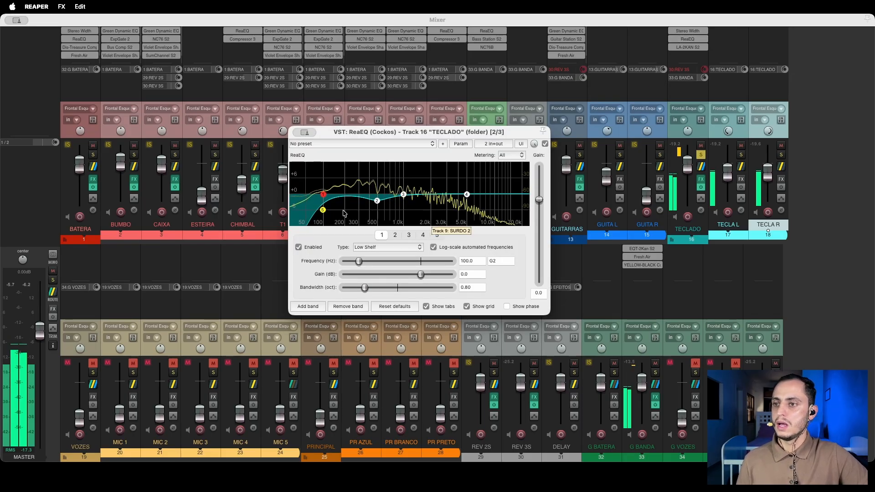
left_click(323, 210)
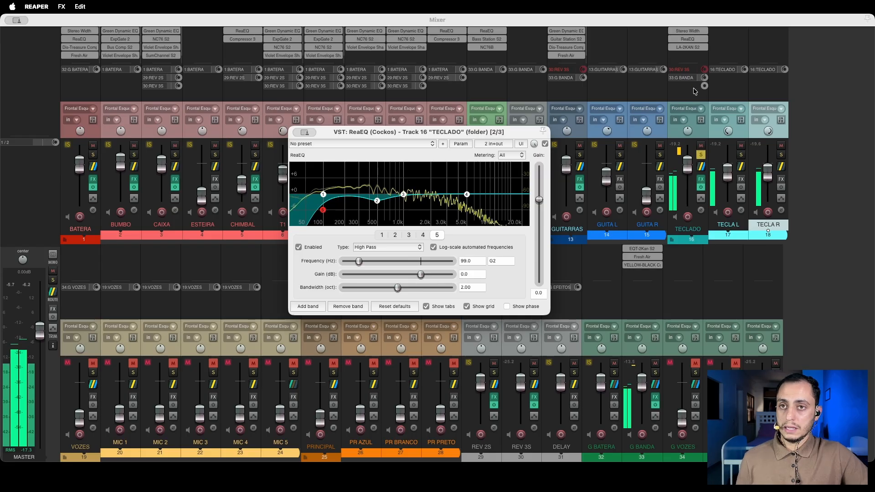
left_click(693, 48)
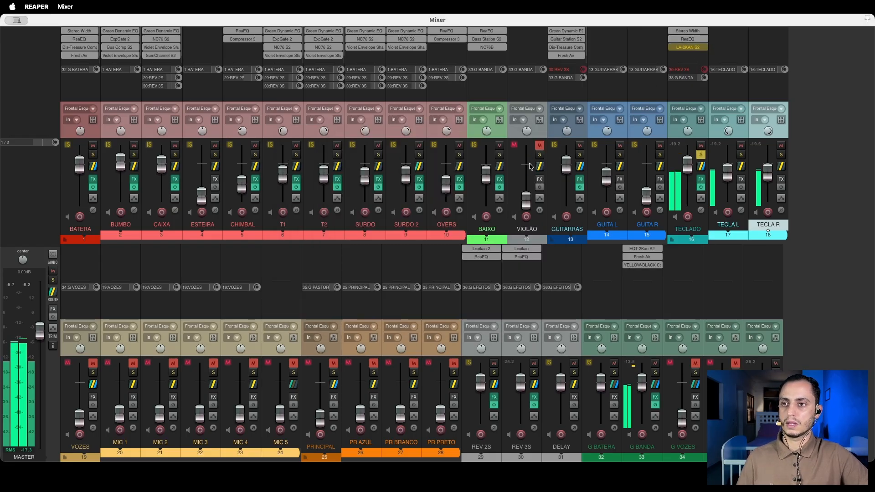
left_click(686, 39)
key("space")
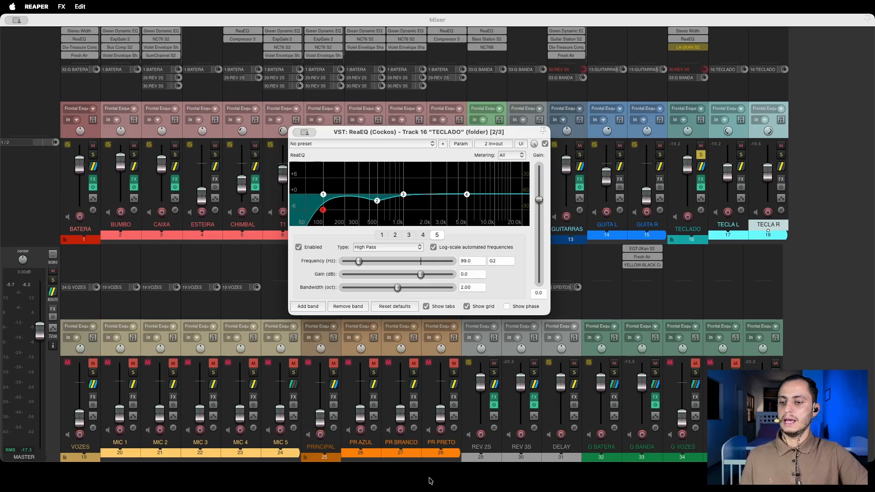
Compare TECLADO's ReaEQ curve with the high-pass band disabled and enabled, leaving the band enabled
left_click(452, 481)
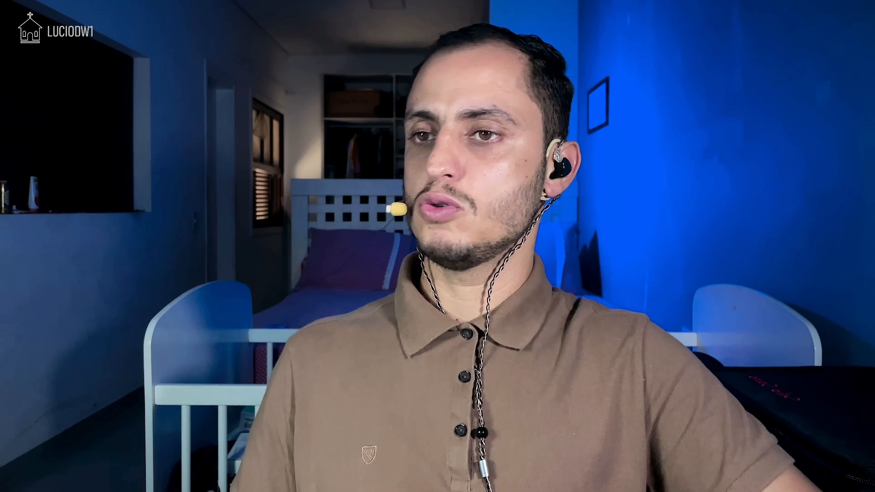
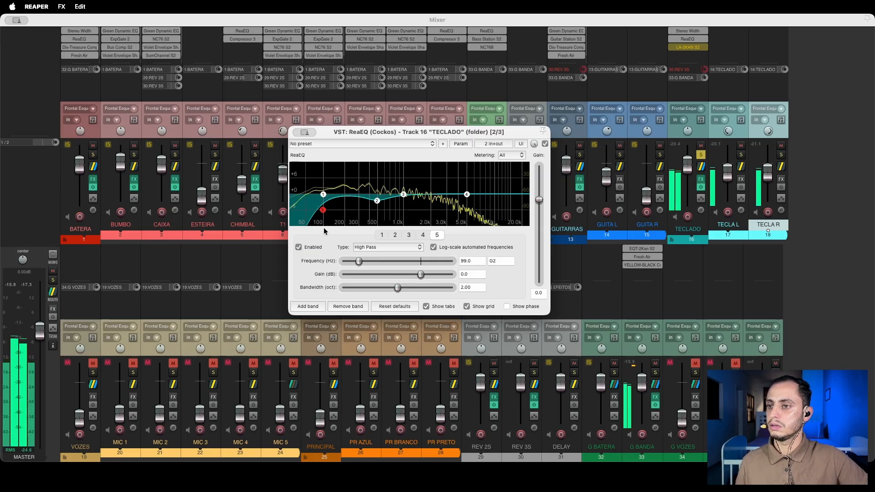
key("space")
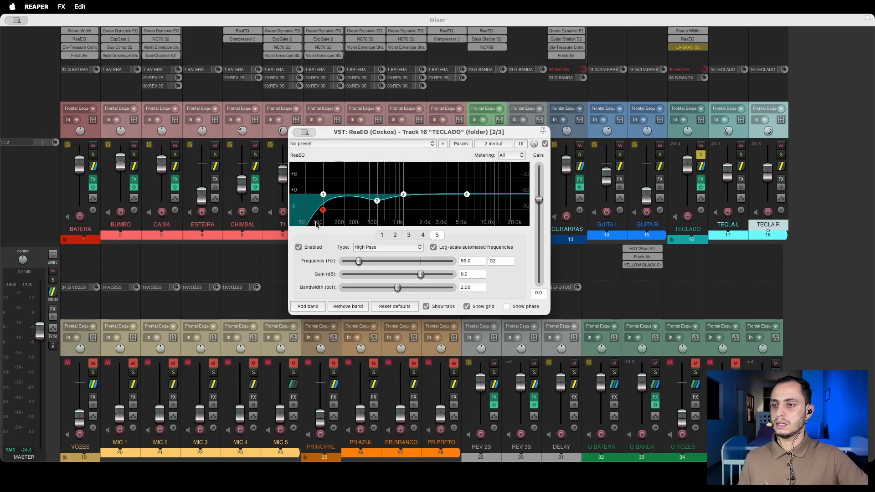
left_click(298, 248)
left_click(298, 248)
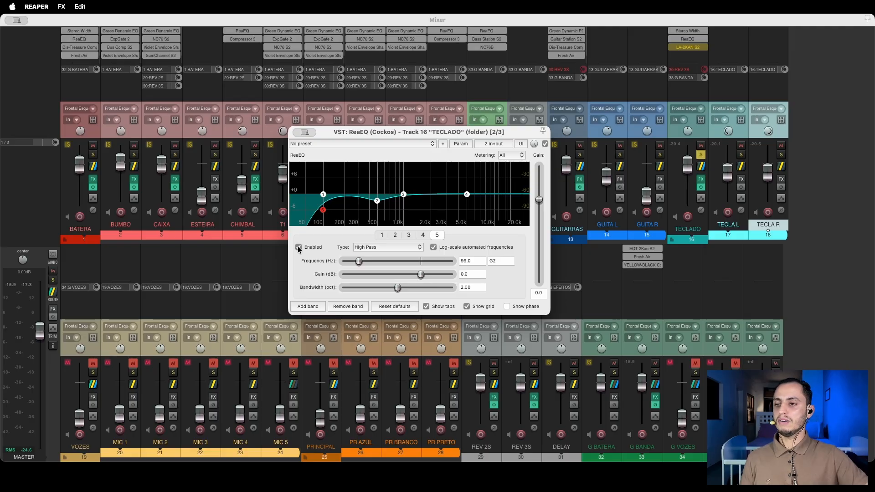
left_click(298, 247)
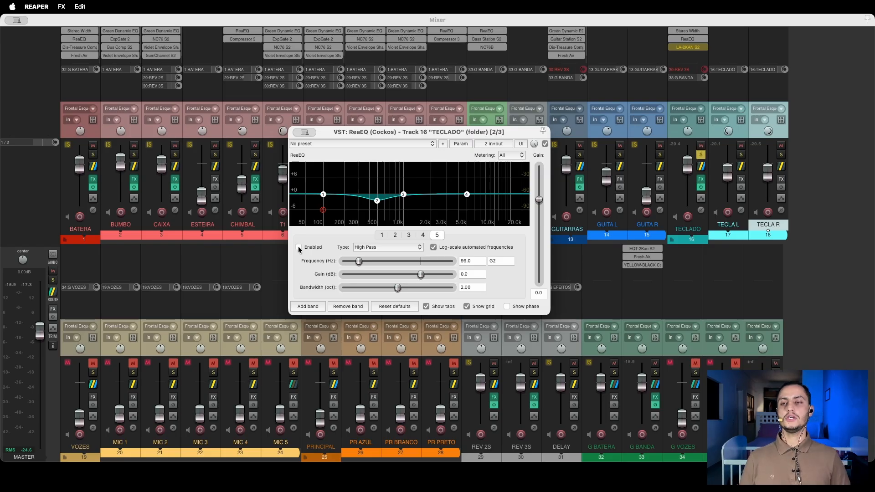
left_click(299, 247)
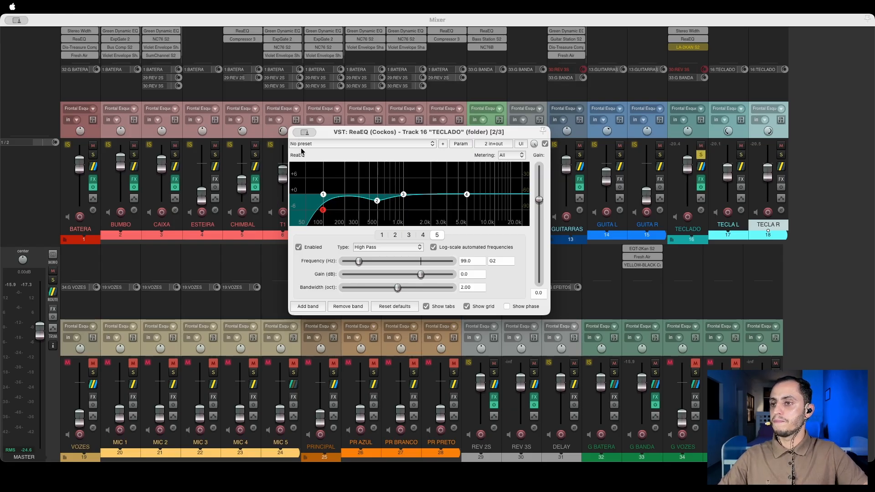
Close TECLADO's ReaEQ, then re-enable LA-2KAN S2 in the track's FX chain and display its controls
key("Escape")
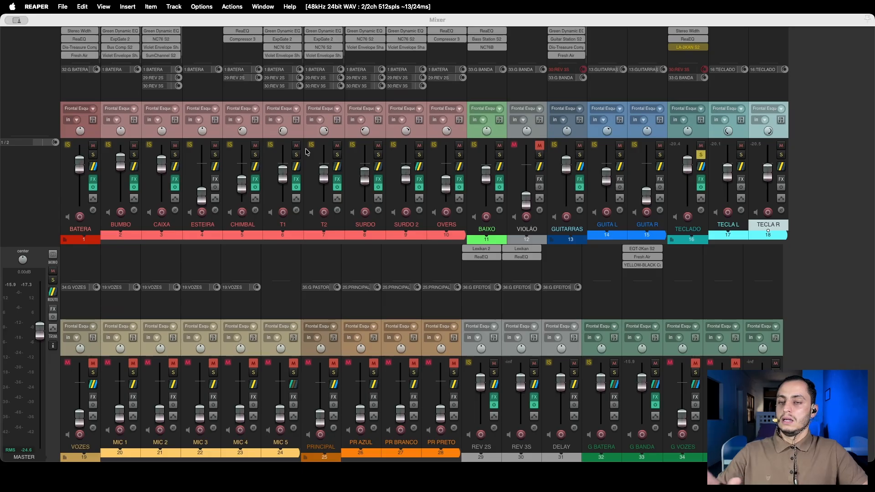
left_click(686, 47)
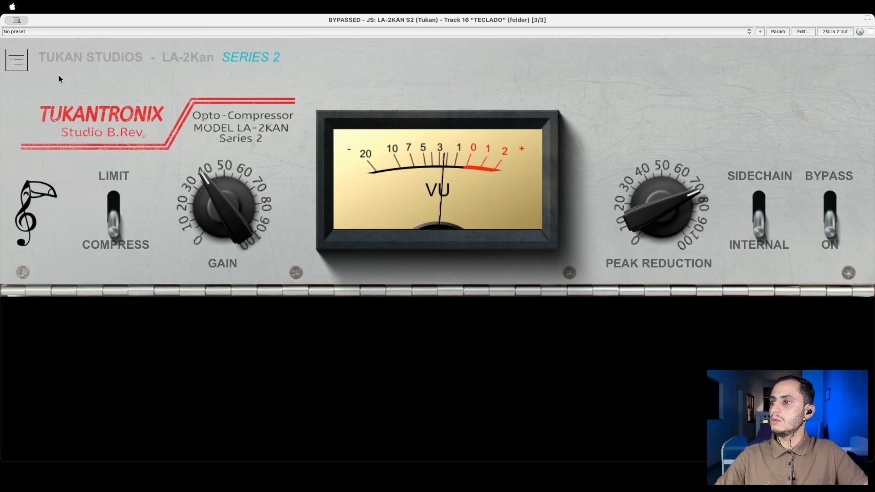
key("Escape")
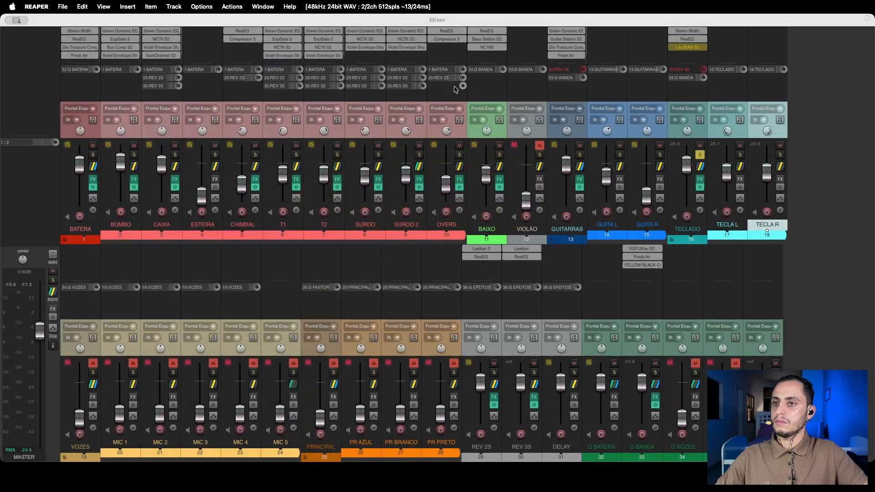
left_click(678, 47)
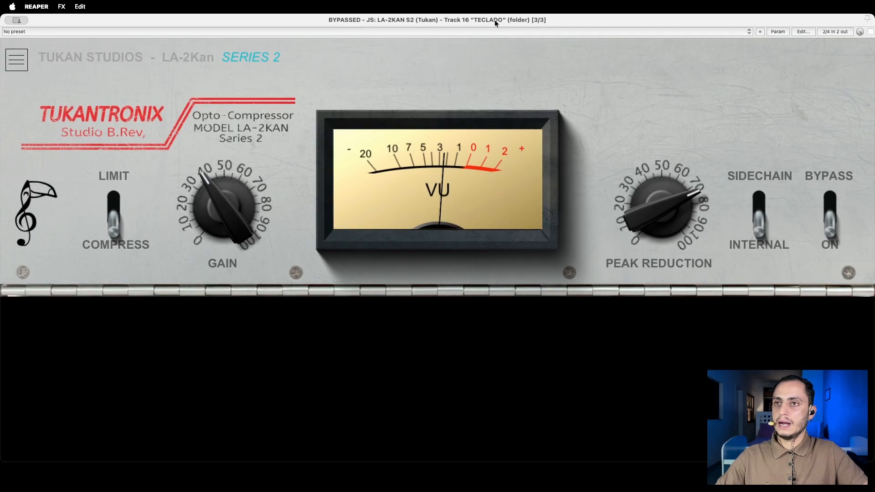
key("Escape")
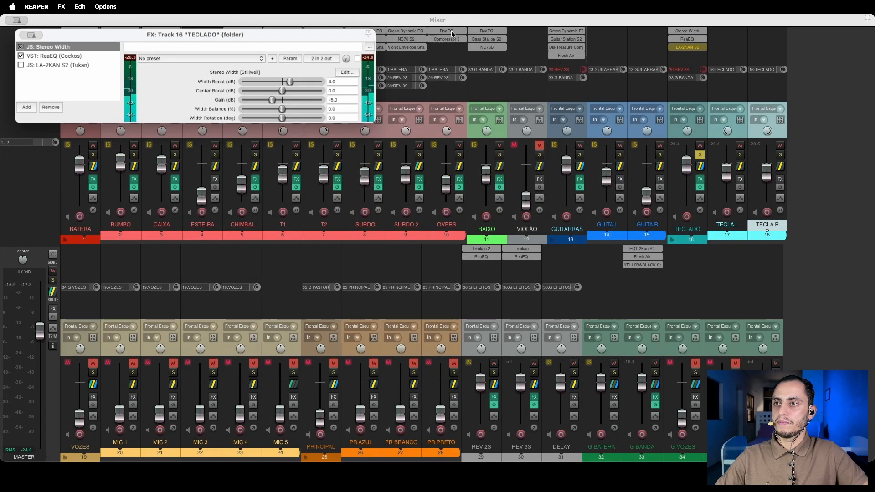
left_click_drag(247, 34, 570, 125)
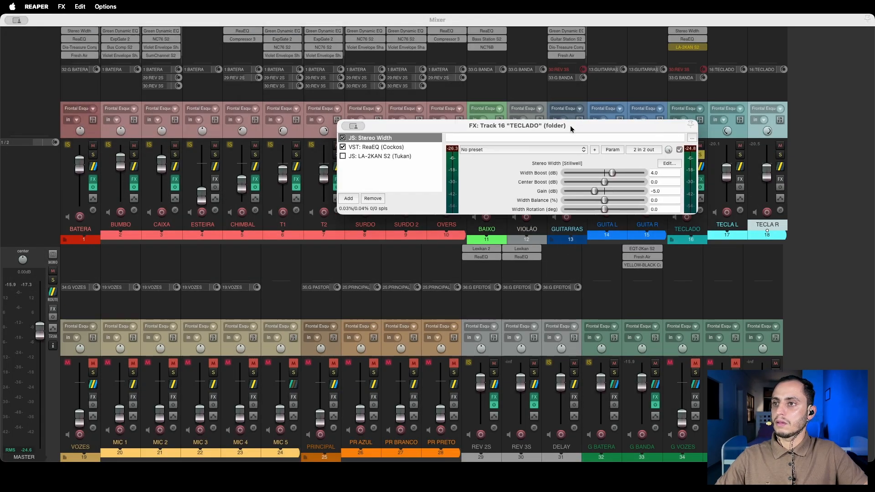
left_click(344, 157)
left_click(357, 156)
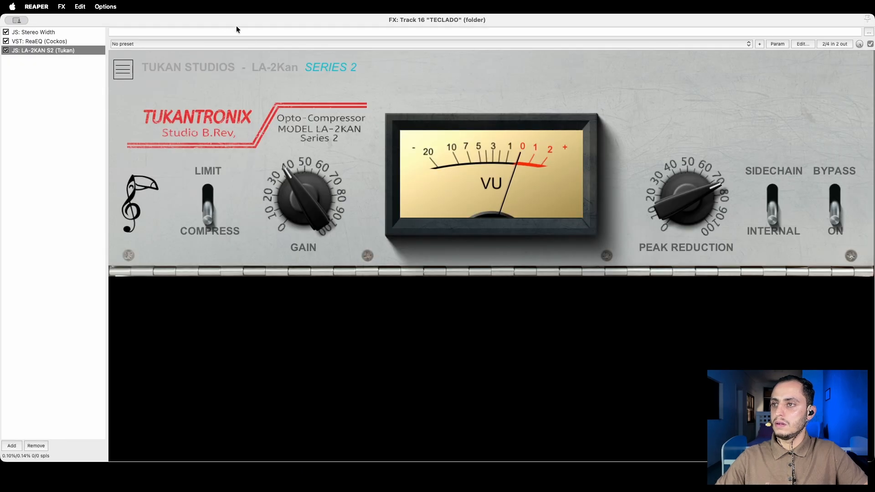
Shrink TECLADO's FX chain window to fit the LA-2KAN S2 faceplate and position it over the middle of the mixer
left_click_drag(2, 14, 337, 175)
left_click_drag(570, 182, 407, 118)
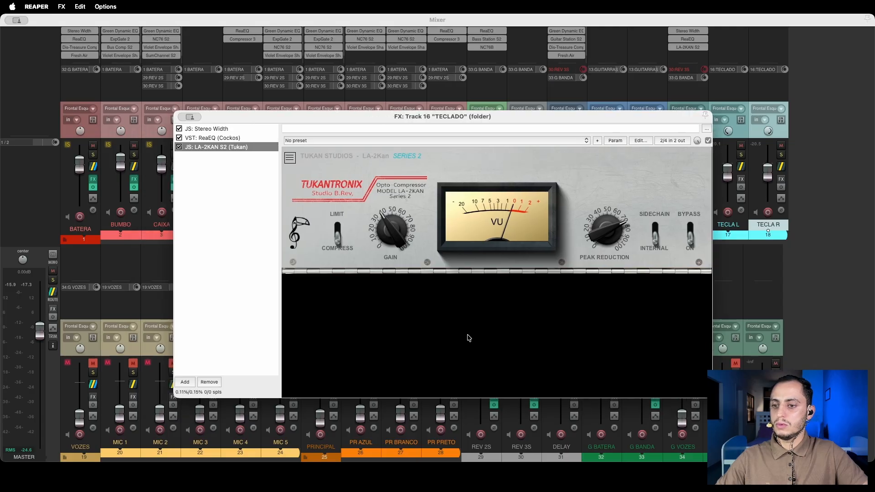
left_click_drag(468, 398, 478, 275)
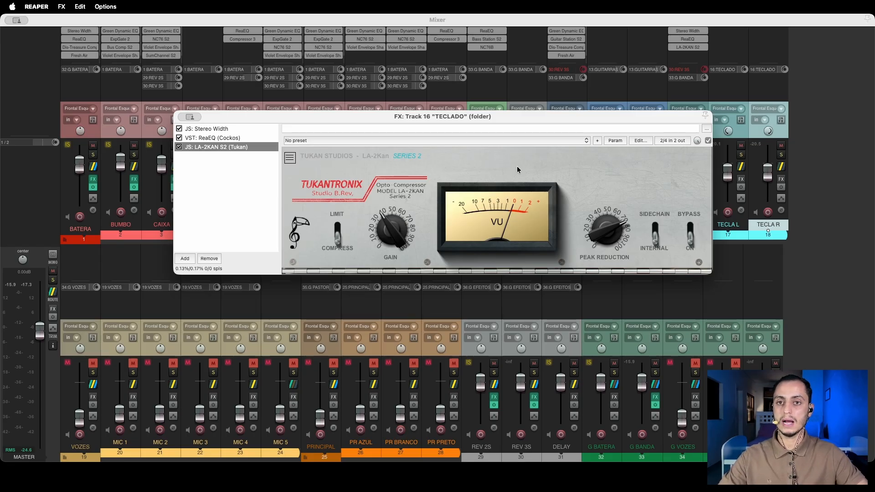
Compare TECLADO during playback with LA-2KAN S2 bypassed and active, leave it enabled and close the FX chain
key("space")
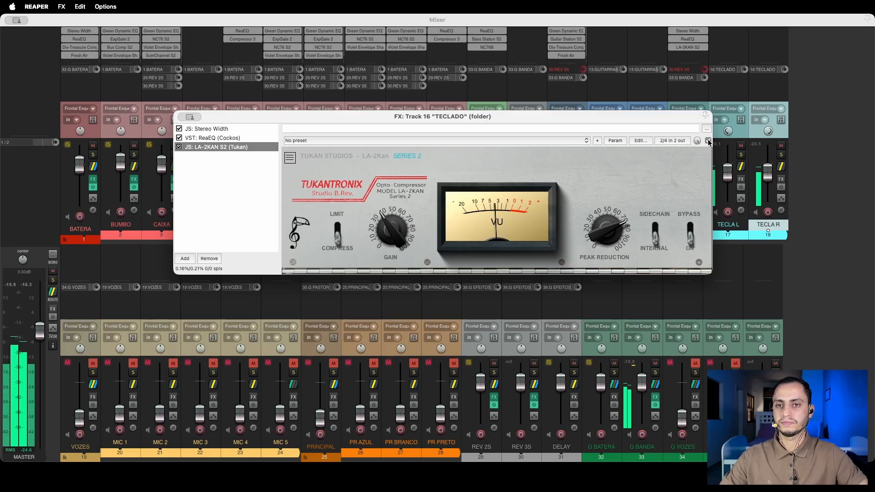
left_click(708, 141)
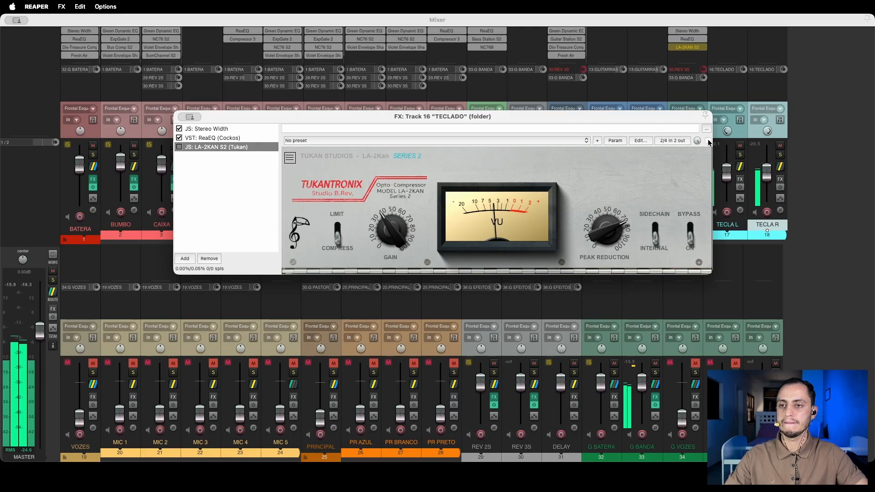
left_click(708, 141)
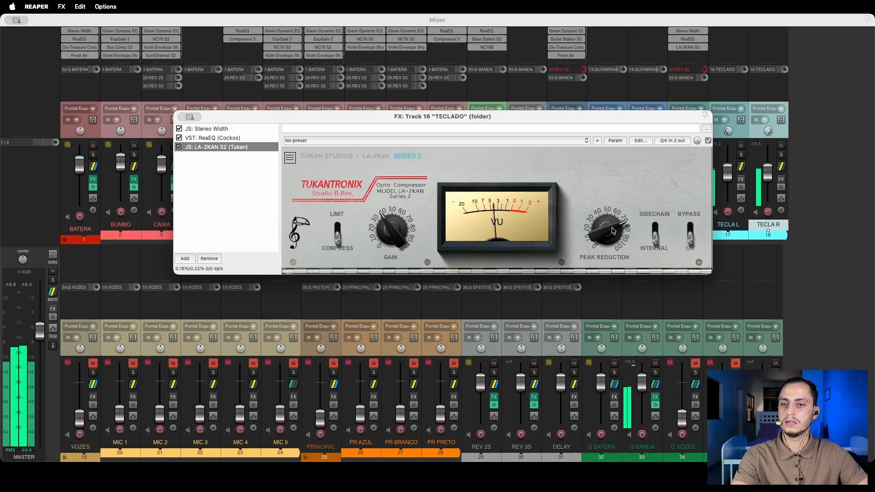
scroll(608, 230, "up", 1)
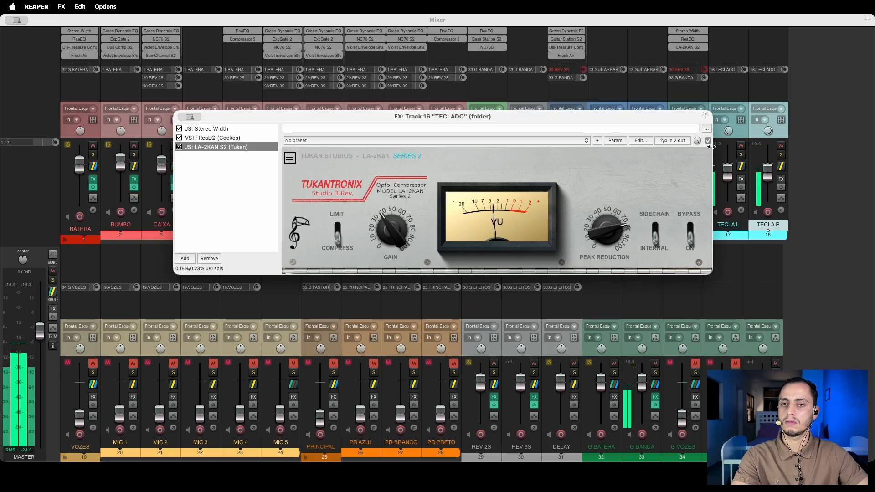
left_click_drag(602, 229, 605, 252)
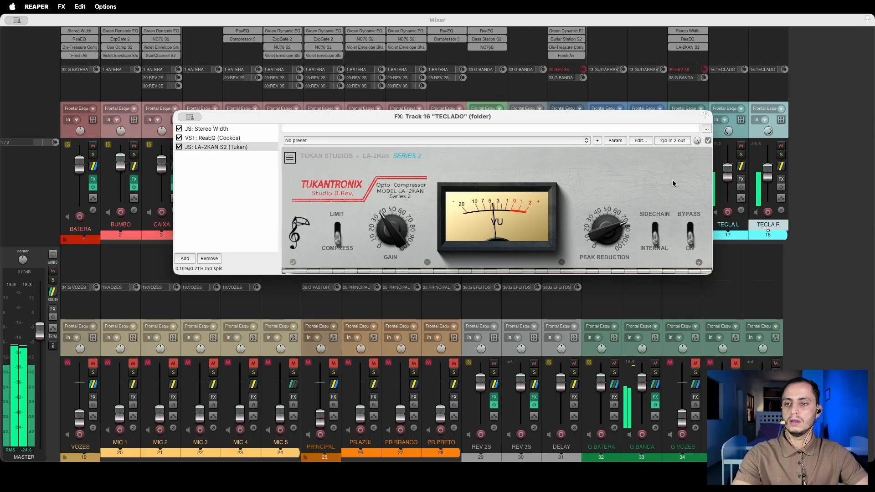
left_click(707, 142)
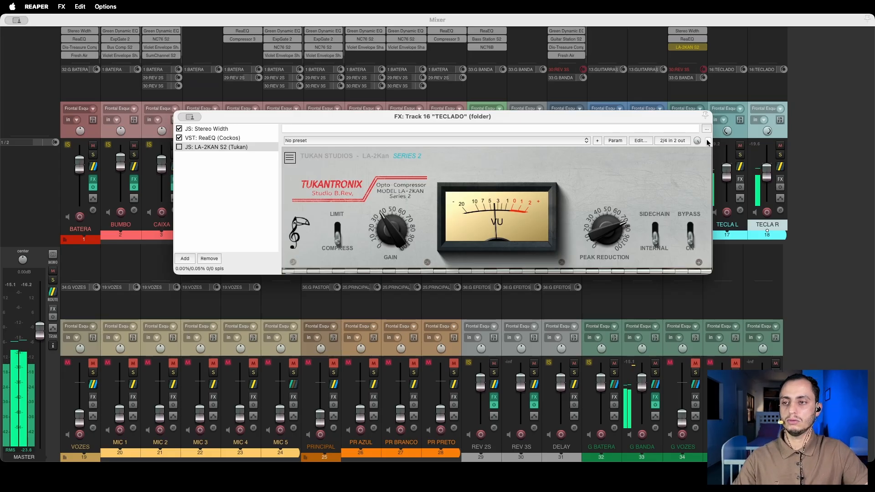
left_click(707, 140)
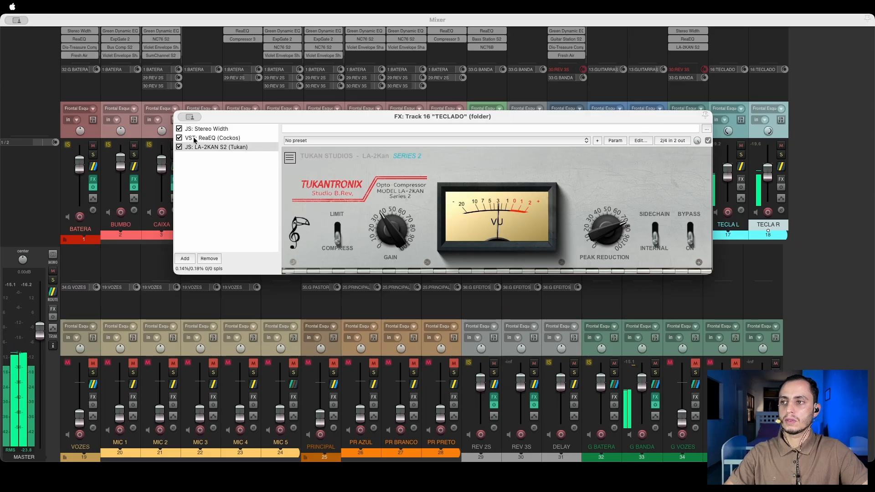
left_click(182, 117)
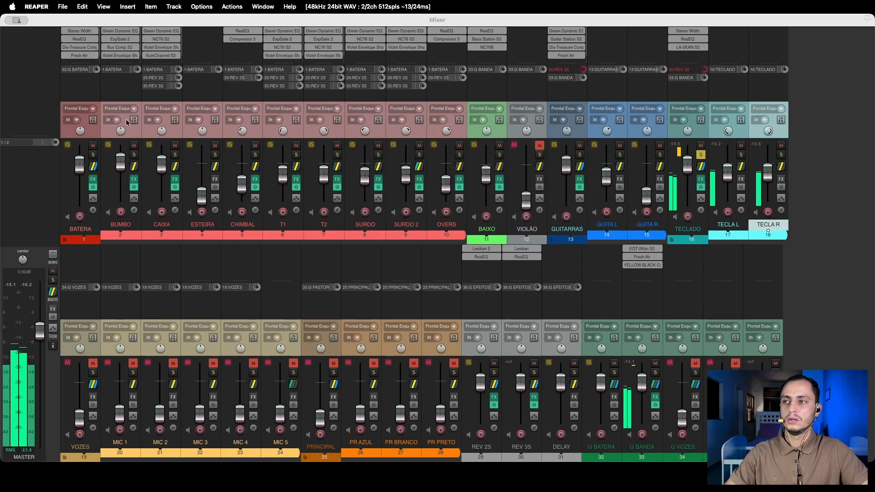
Solo G BANDA and move playback to about bar 73 in the arrangement, returning to the mixer
left_click(656, 373)
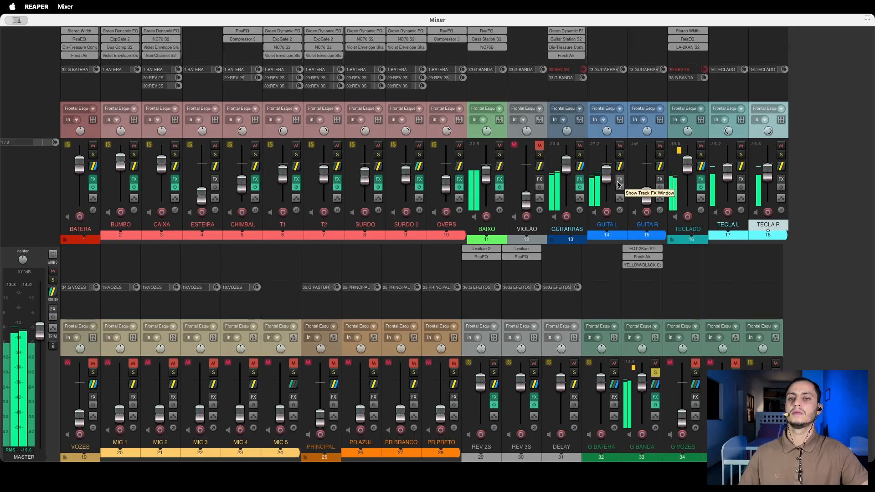
key("super+comma")
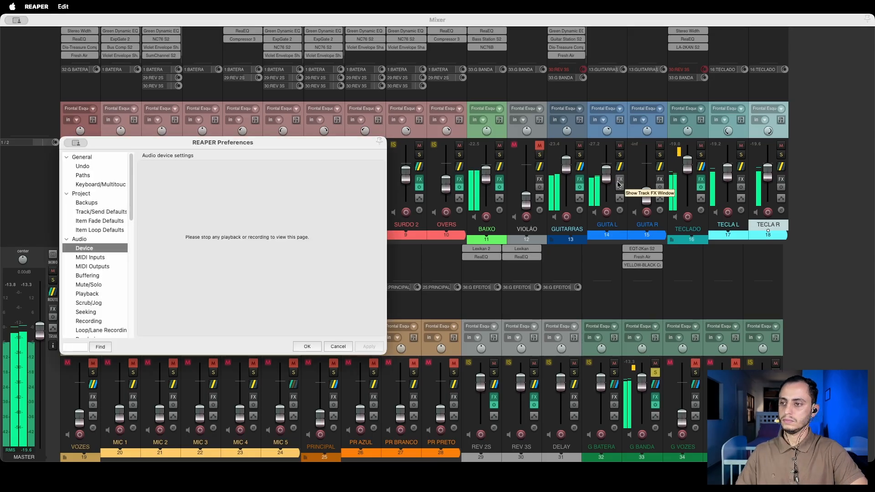
key("Escape")
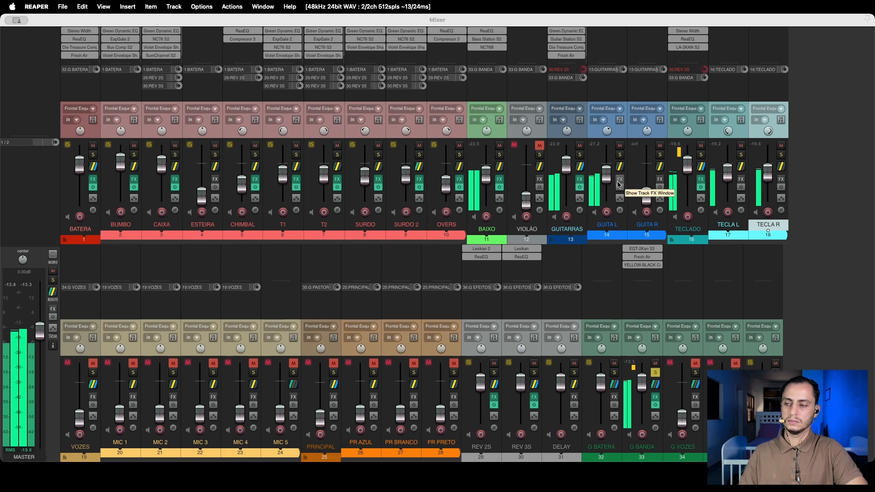
key("super+m")
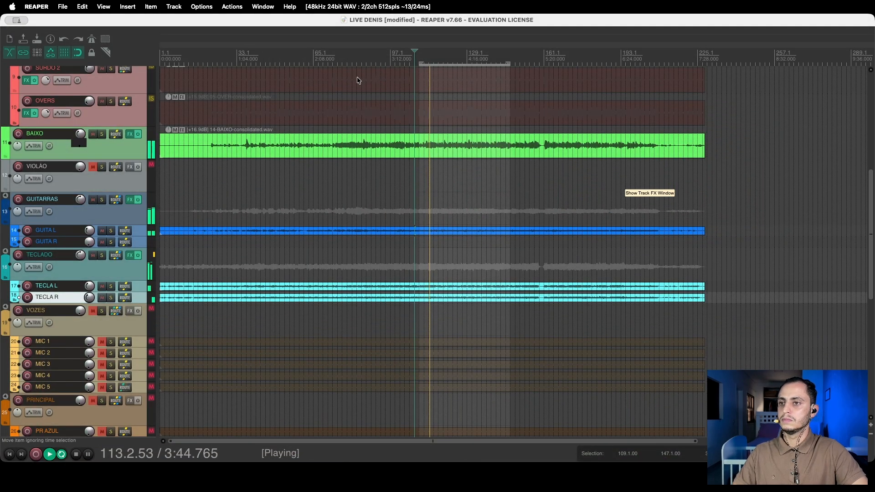
left_click(333, 103)
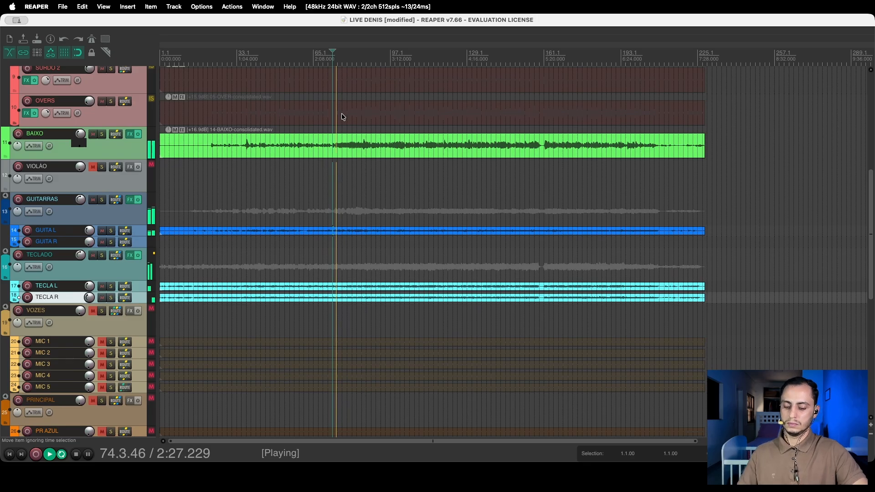
key("super+m")
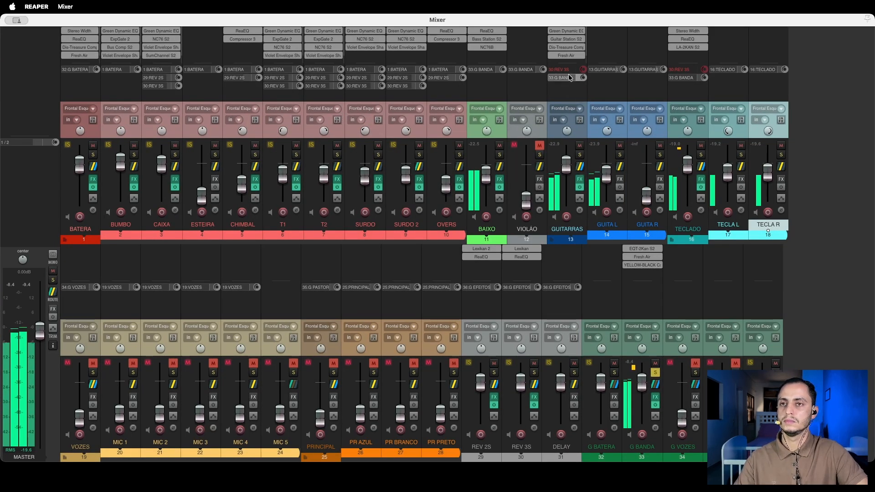
Check the Dis-Treasure Compact compressor on GUITARRAS, then select TECLA L and TECLA R and nudge their faders together
left_click(566, 47)
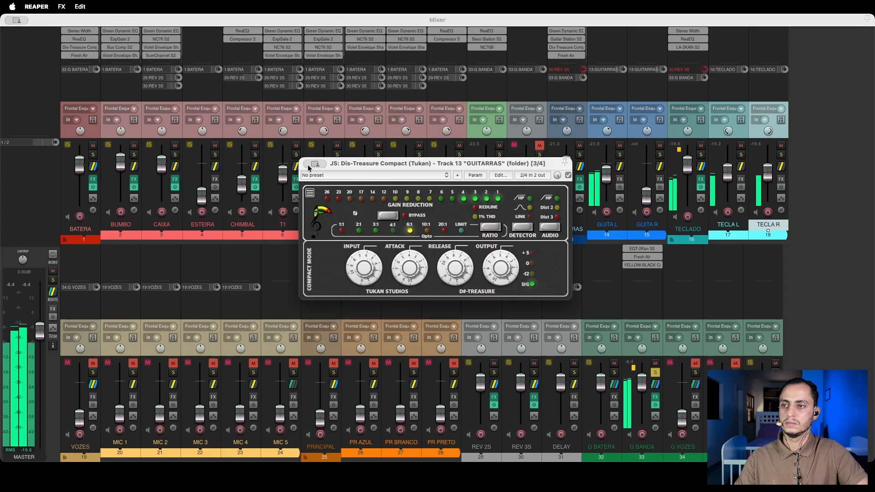
key("Escape")
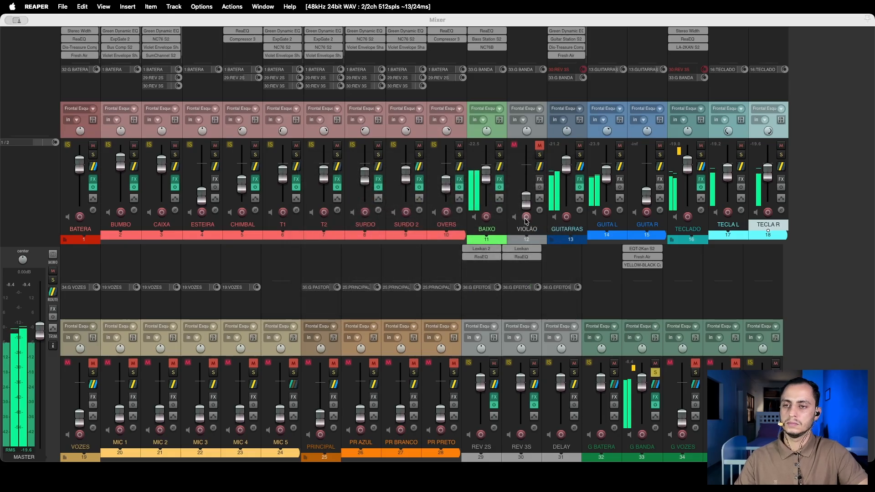
left_click(736, 132)
left_click(758, 131, "shift")
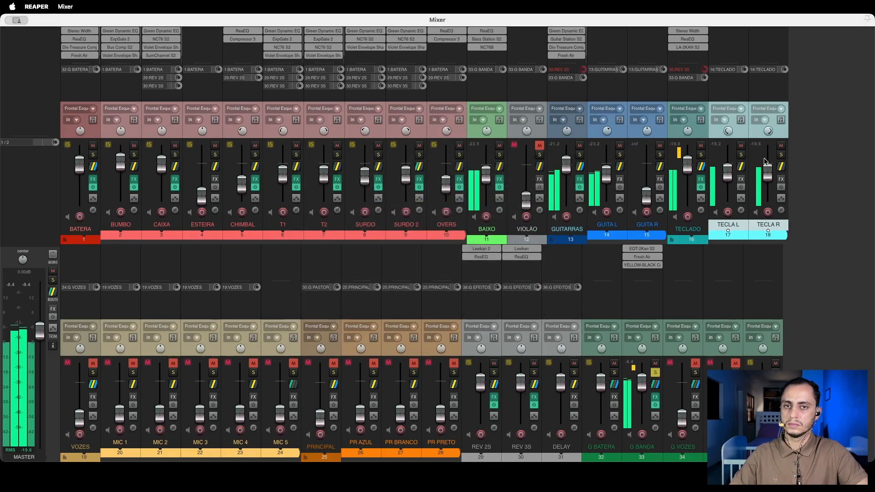
left_click_drag(767, 166, 768, 168)
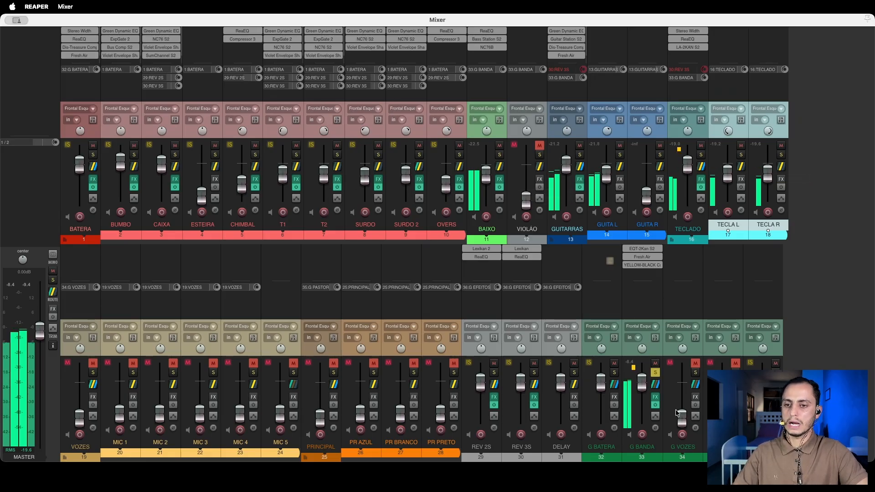
Unsolo G BANDA to play it together with the drums, then mute G BATERA
left_click(655, 372)
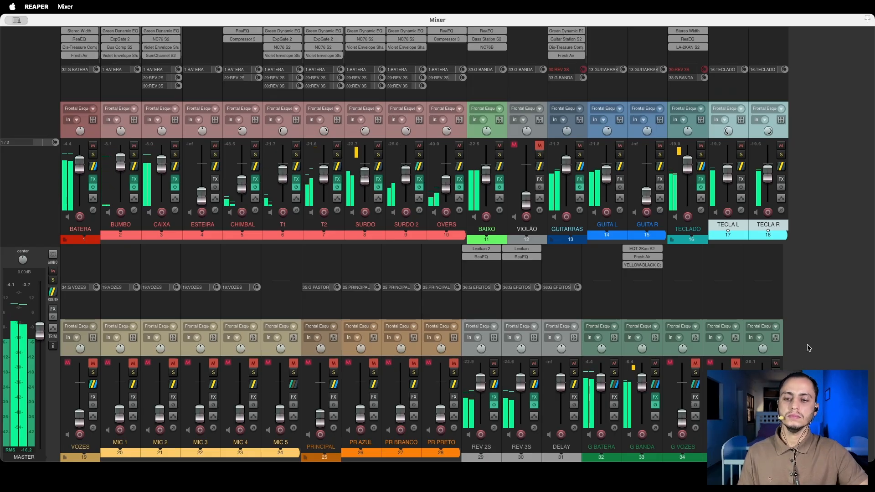
left_click(614, 363)
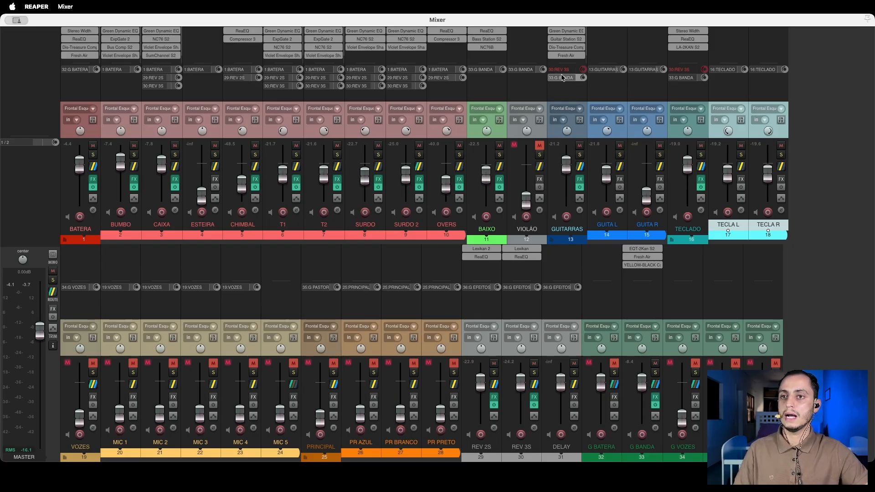
Solo GUITARRAS, start playback and unmute its send to REV 3S
left_click(579, 154)
key("space")
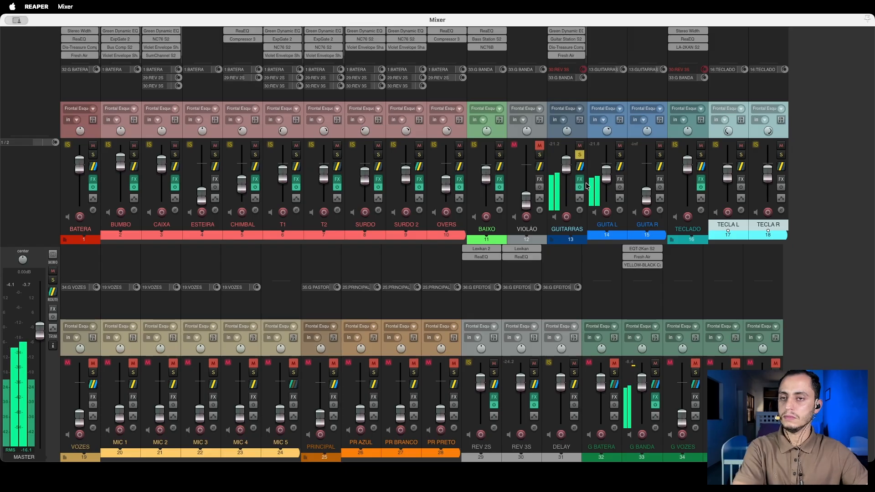
left_click(562, 71)
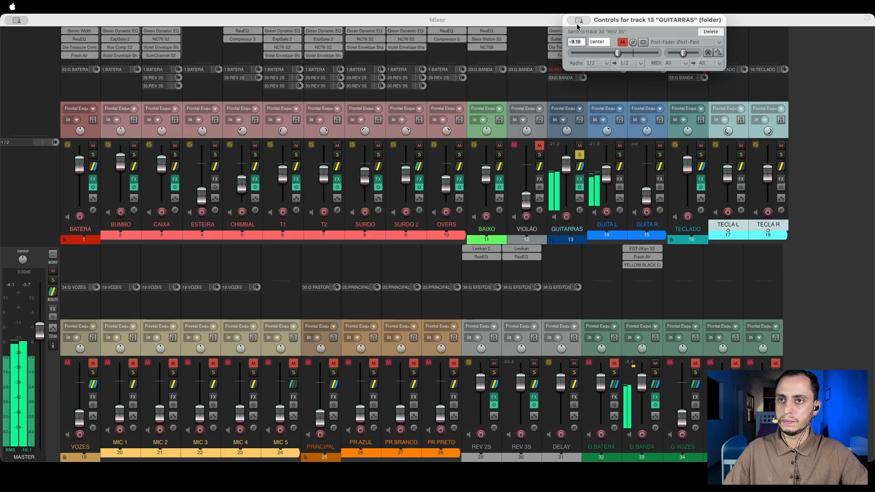
left_click(560, 72)
left_click_drag(559, 71, 560, 262)
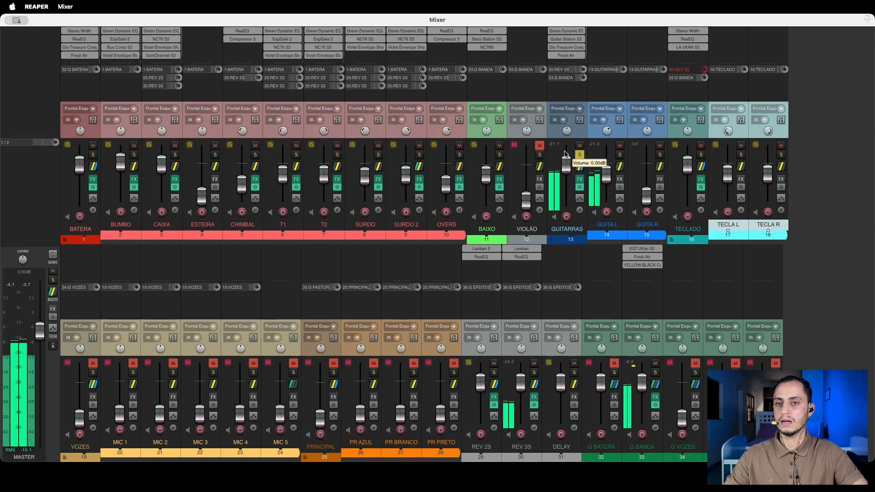
Switch the solo from GUITARRAS to TECLADO and unmute TECLADO's send to REV 3S
left_click(700, 155)
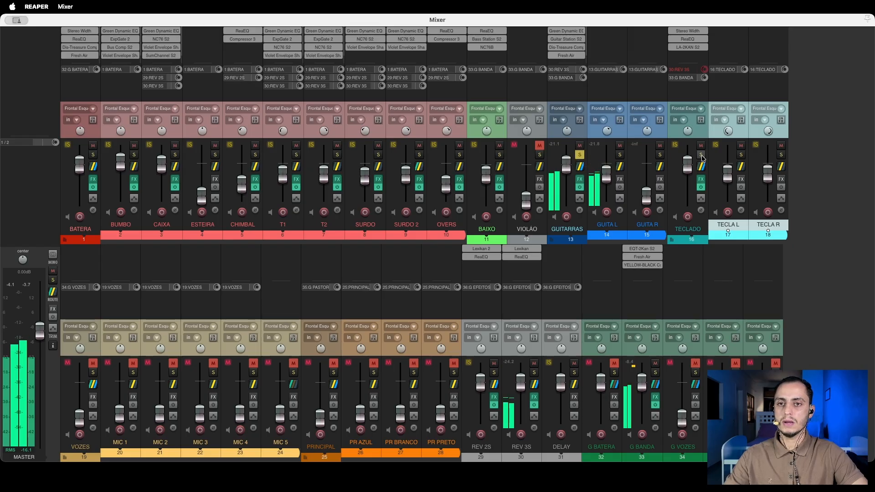
left_click(579, 155)
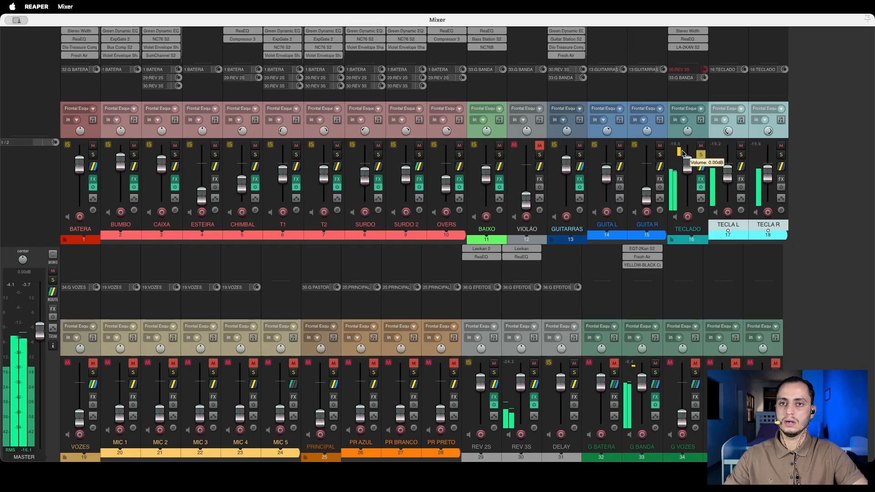
left_click(689, 71)
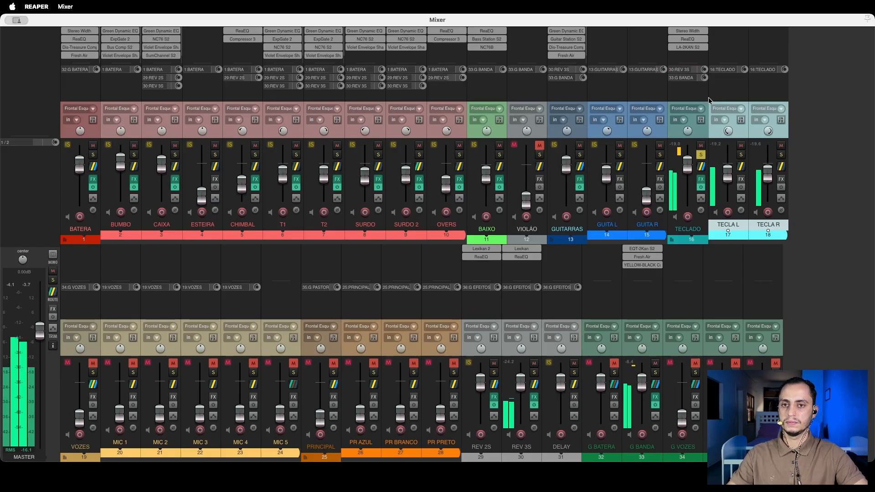
Mute and unmute TECLADO's send to REV 3S to compare the keyboard with and without the reverb
left_click(685, 71)
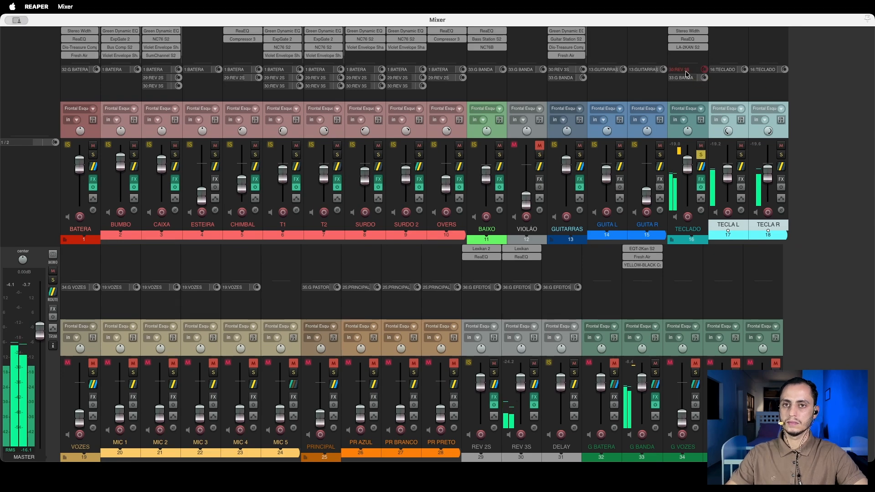
left_click(685, 72)
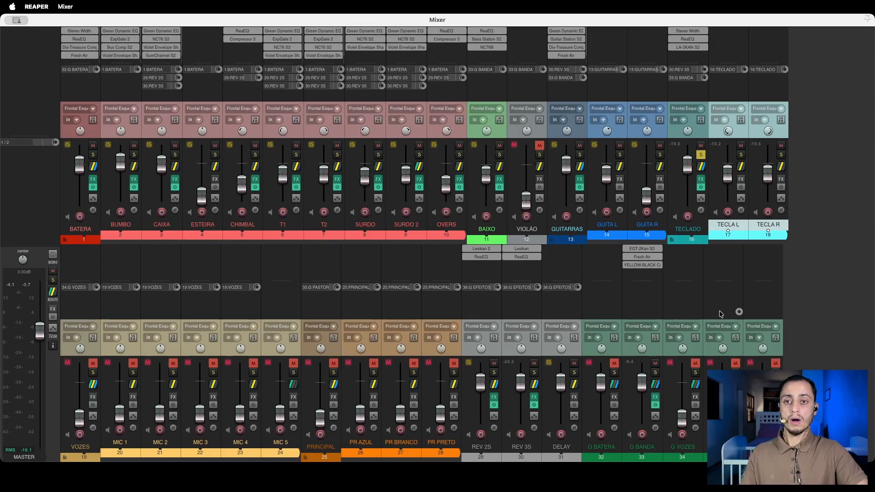
Unsolo TECLADO, start playback of the mix and unmute G BATERA to hear it with the drums
left_click(700, 154)
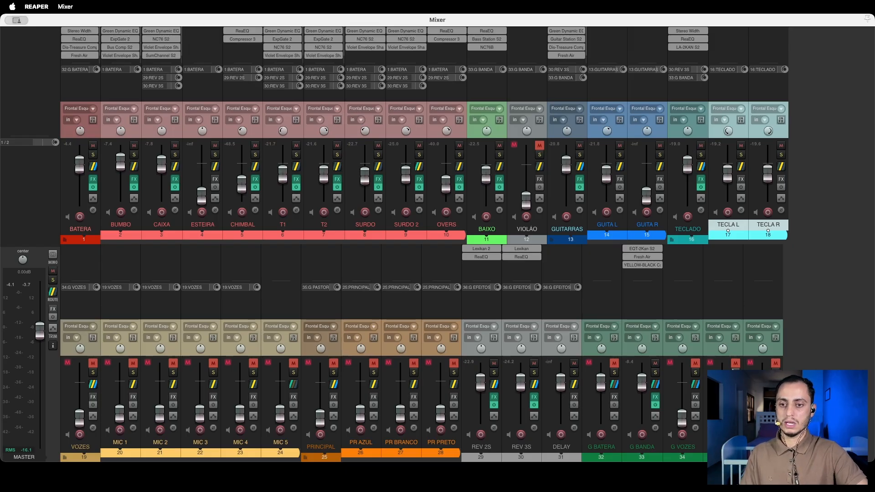
key("space")
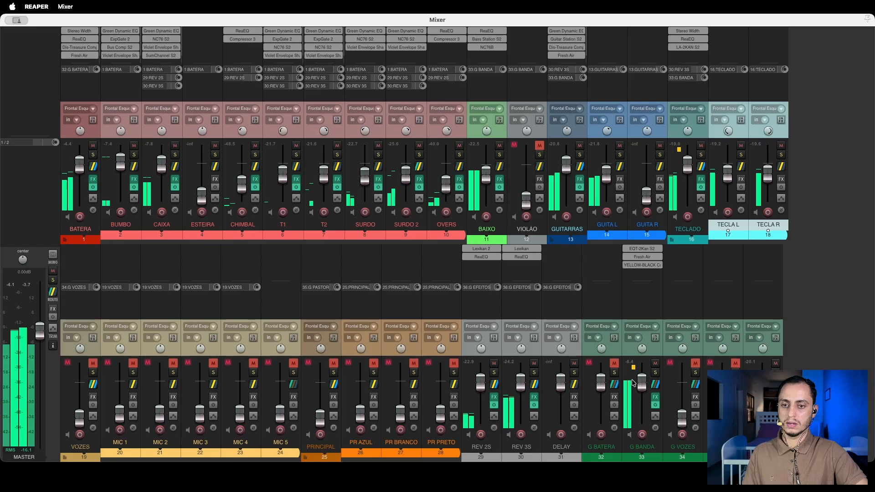
left_click(615, 364)
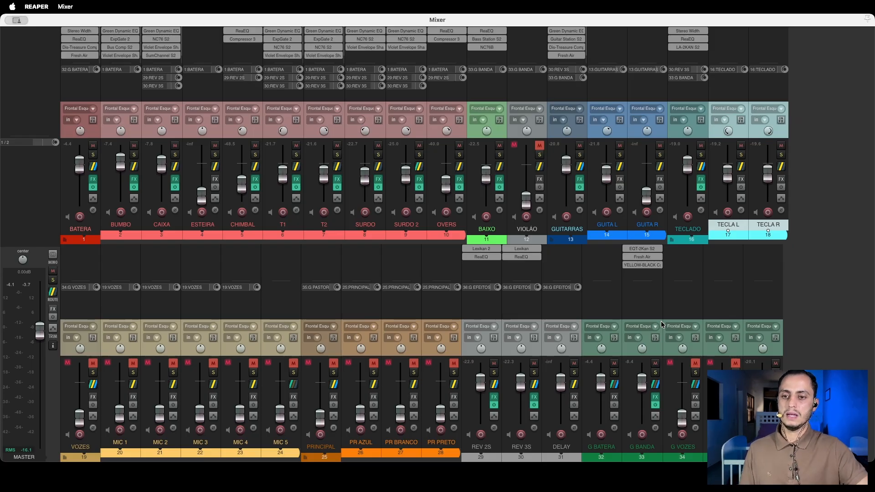
Select the range of group tracks from G BATERA through the last track
left_click(617, 350)
left_click(753, 354)
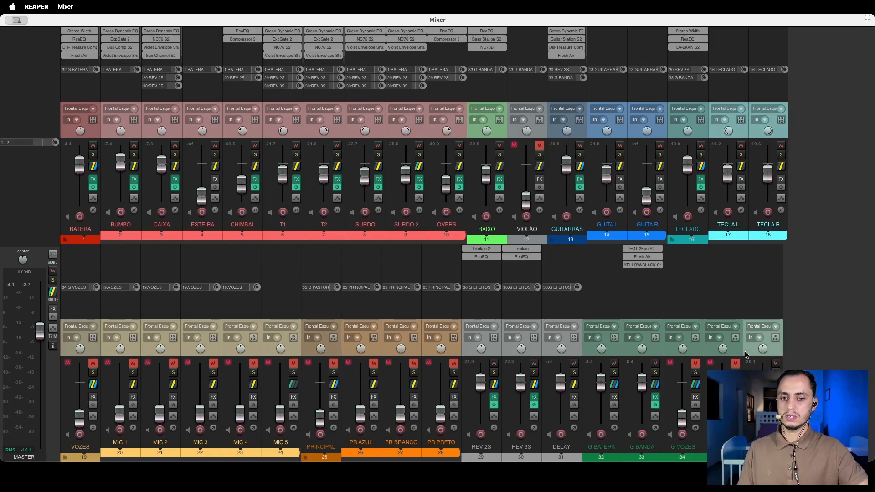
left_click(609, 353, "shift")
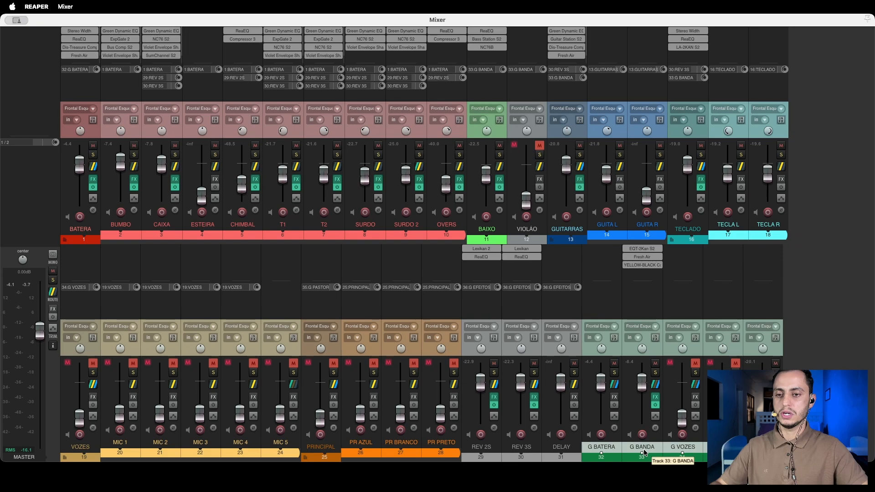
left_click(615, 352)
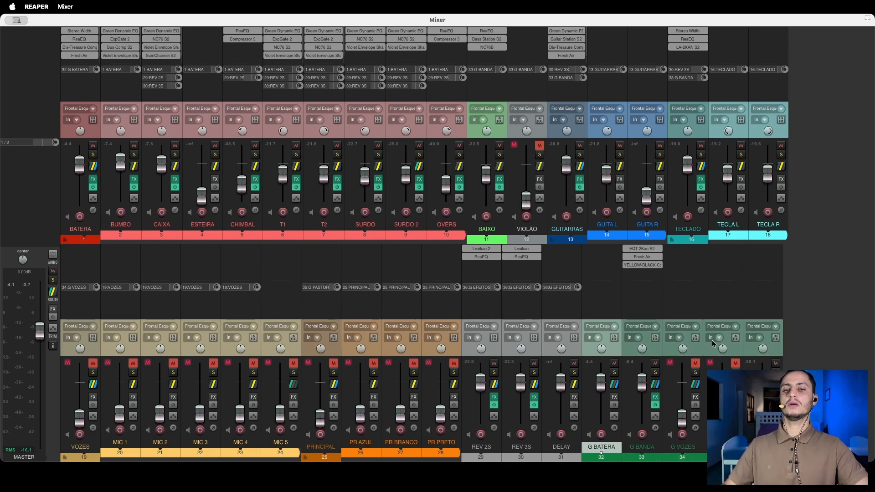
left_click(747, 350, "shift")
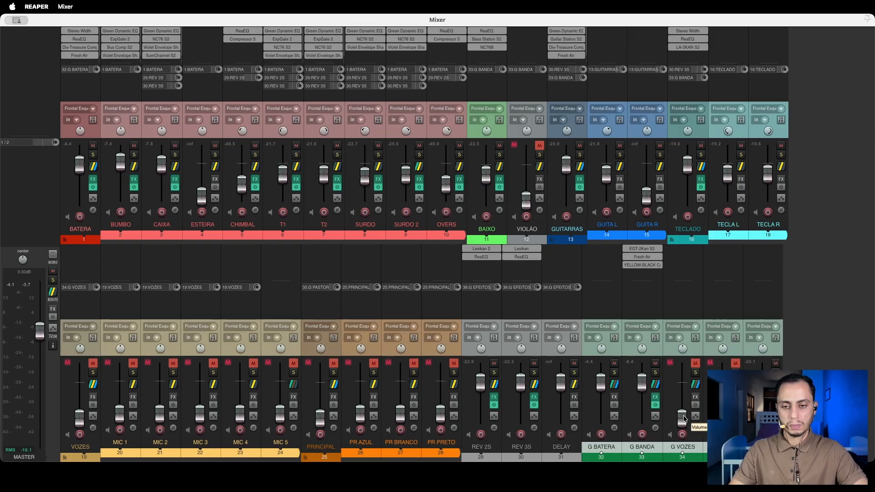
Try raising the G VOZES fader level with the other group faders, and bring it back down
left_click_drag(683, 415, 683, 413)
left_click_drag(640, 366, 641, 380)
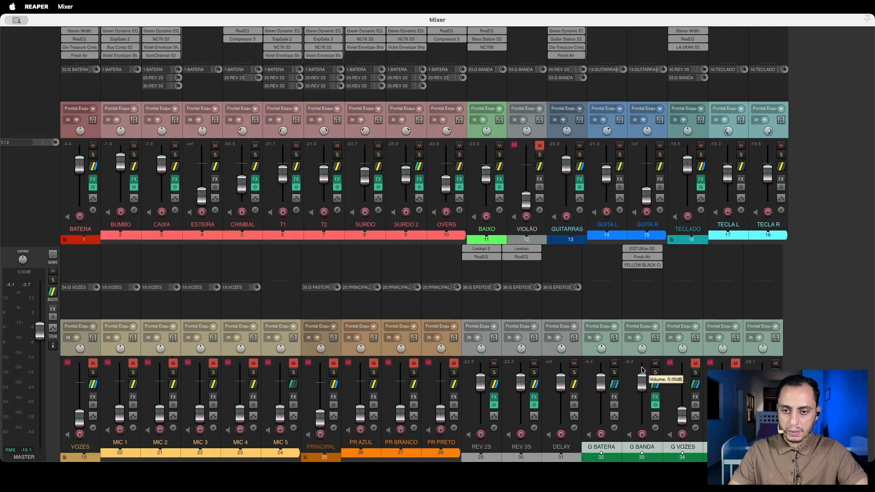
left_click(687, 411)
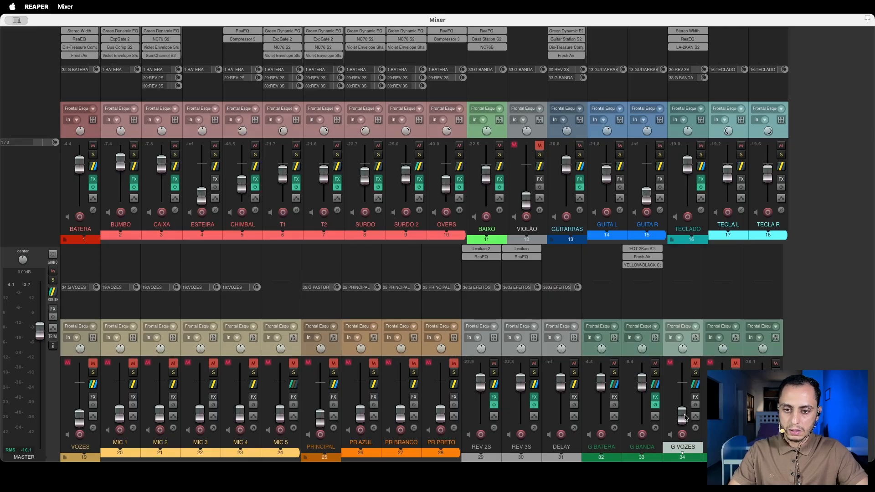
left_click_drag(684, 406, 685, 376)
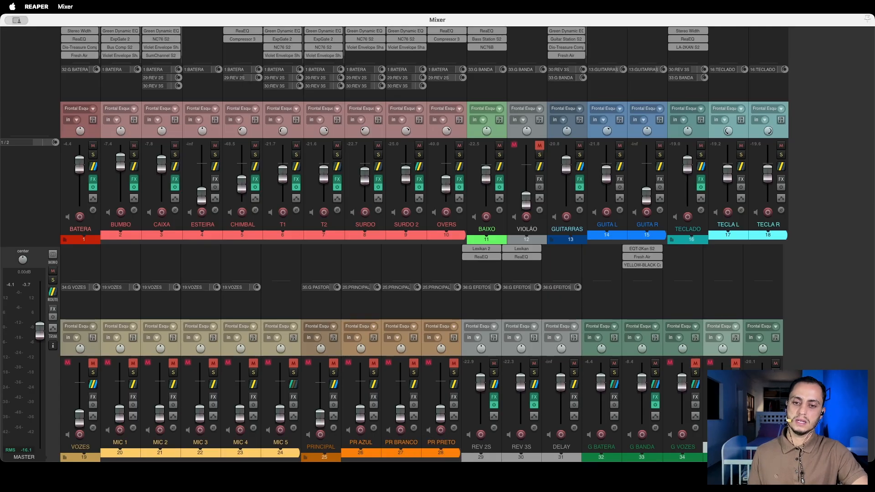
left_click_drag(684, 388, 682, 420)
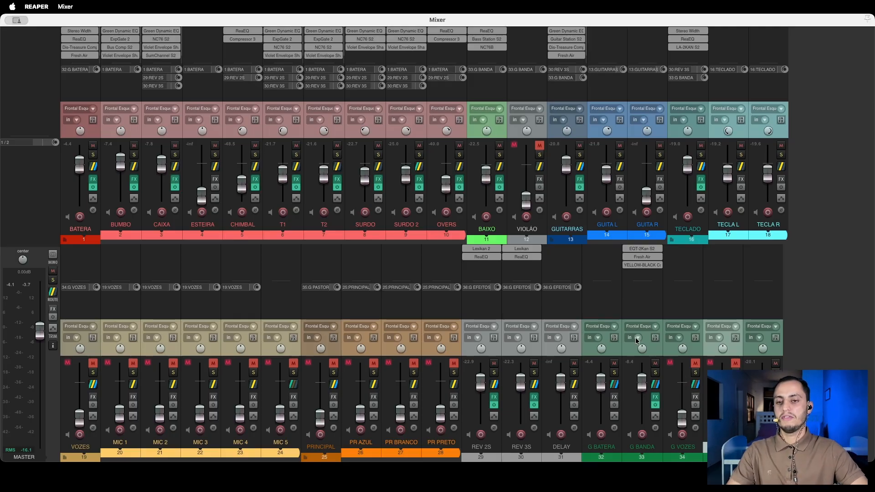
Select and solo the G BANDA group and start playback
left_click(654, 351)
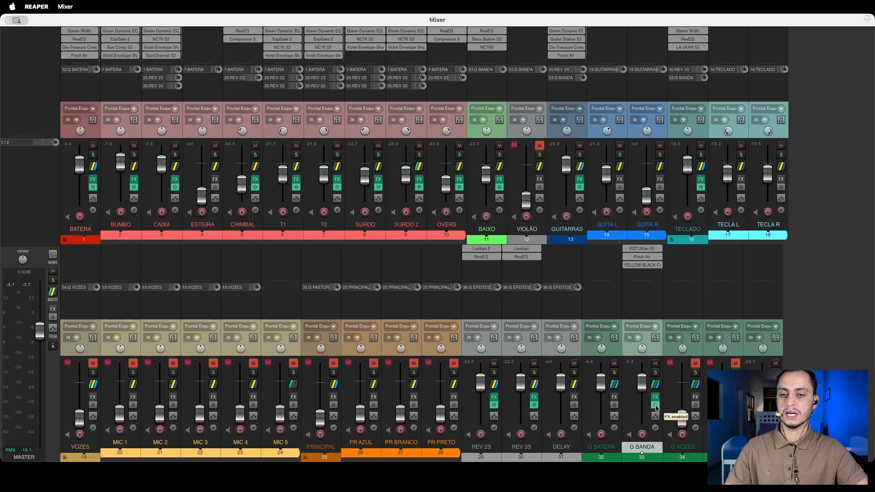
left_click(654, 372)
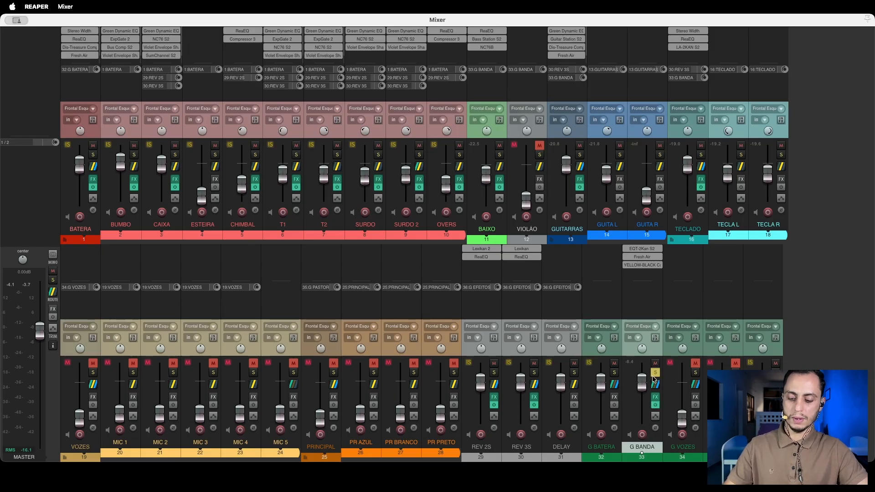
key("space")
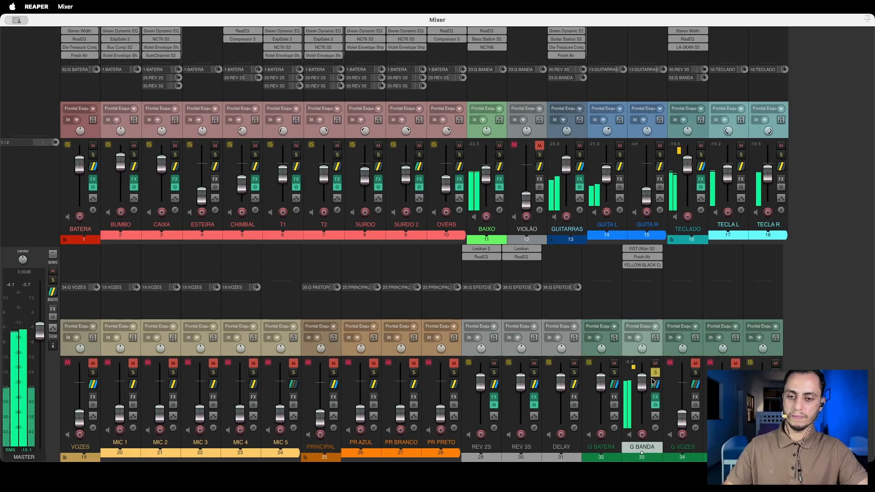
Bypass and re-enable G BANDA's whole effects chain twice to compare the processed and unprocessed sound
left_click(656, 406)
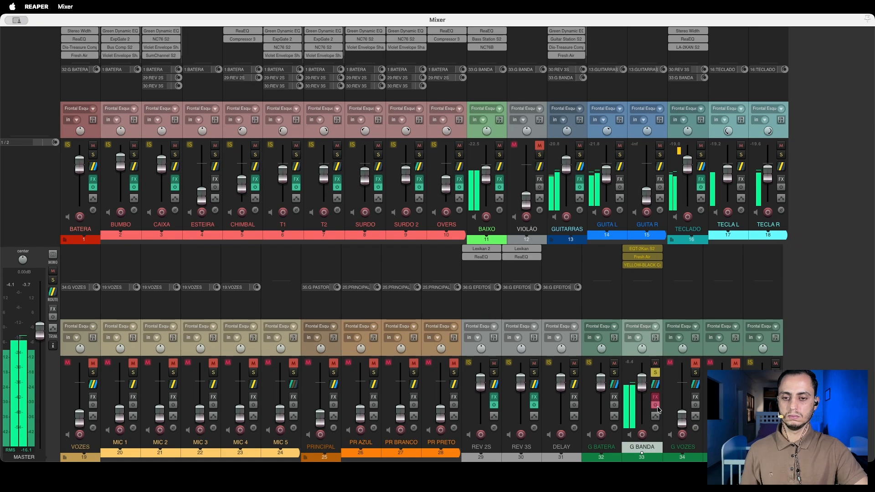
left_click(656, 405)
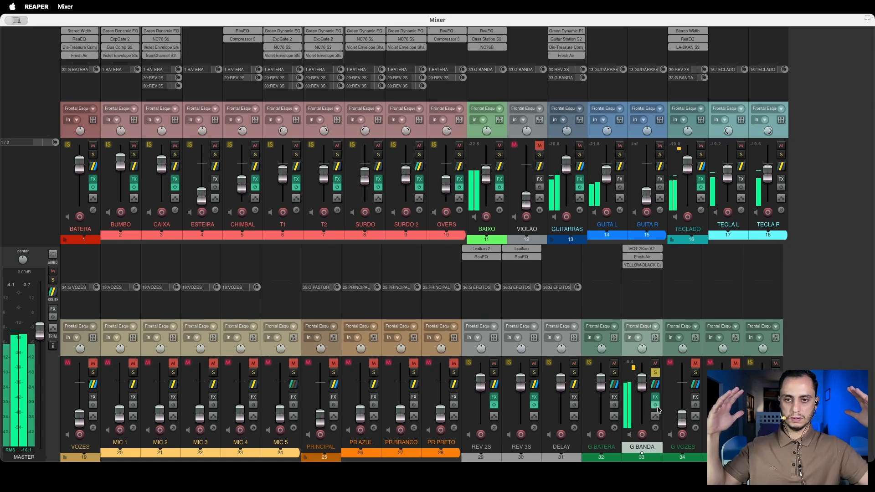
left_click(656, 406)
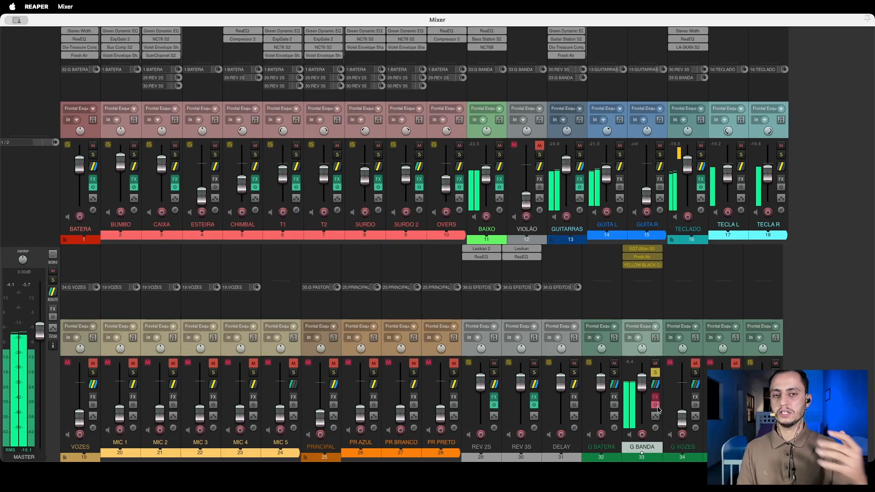
left_click(655, 405)
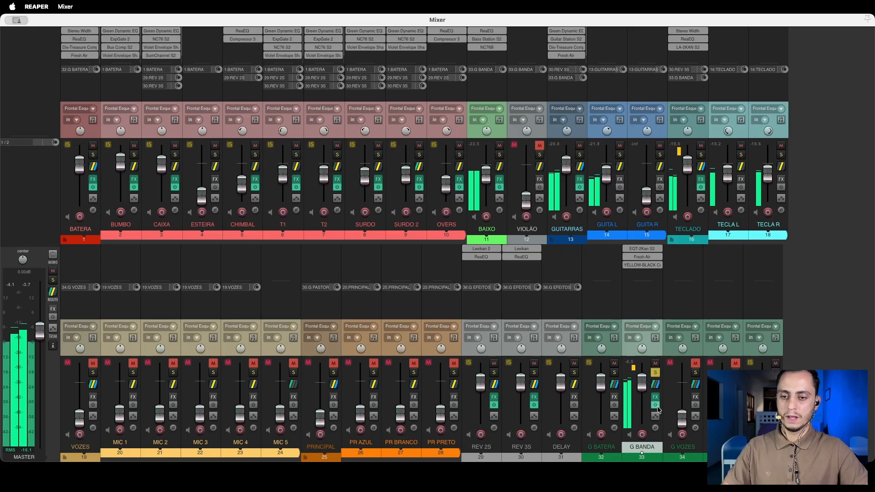
Open the EQT-2Kan S2 equalizer on G BANDA to examine its settings, and play the band through it
left_click(632, 249)
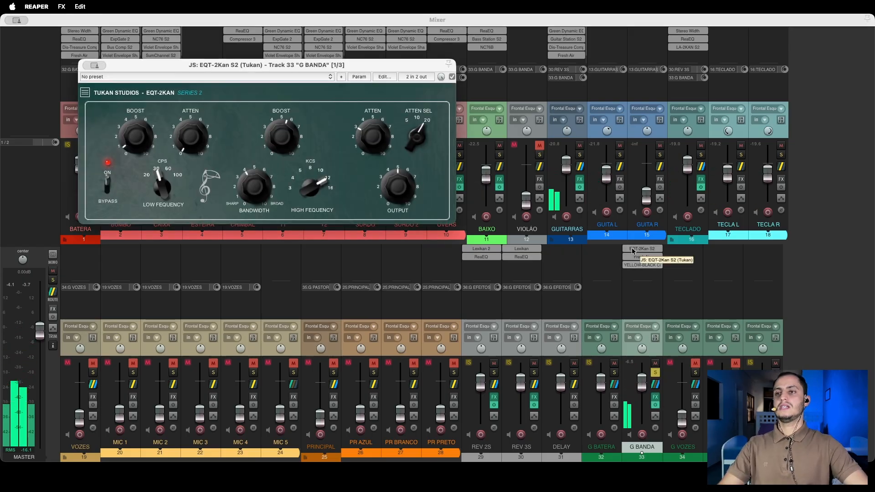
left_click_drag(238, 65, 387, 143)
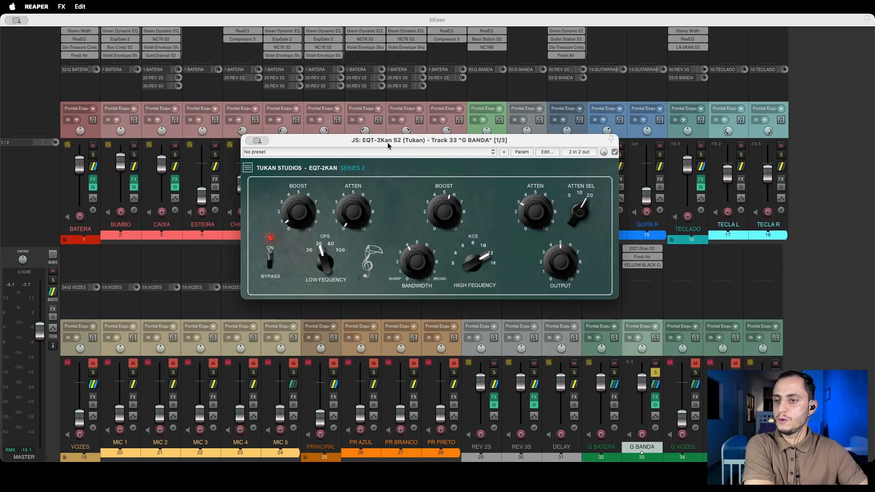
mouse_move(408, 143)
left_mouse_down()
mouse_move(417, 157)
mouse_move(417, 149)
left_mouse_up()
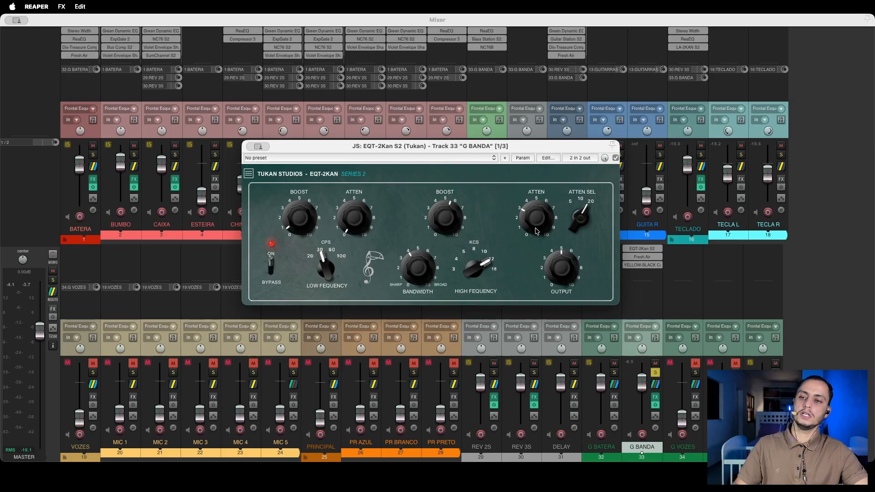
key("space")
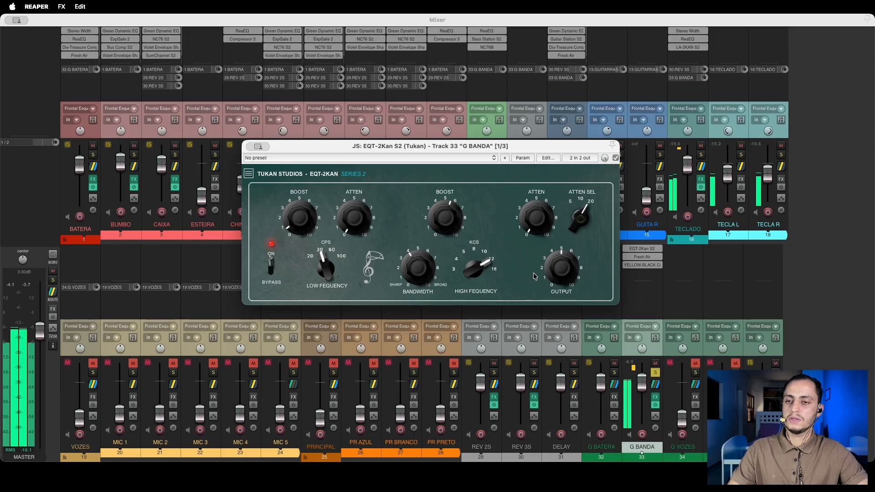
Try G BANDA's high-frequency ATTEN and BOOST at their extremes, restore both settings and close the equalizer
left_click_drag(536, 224, 553, 99)
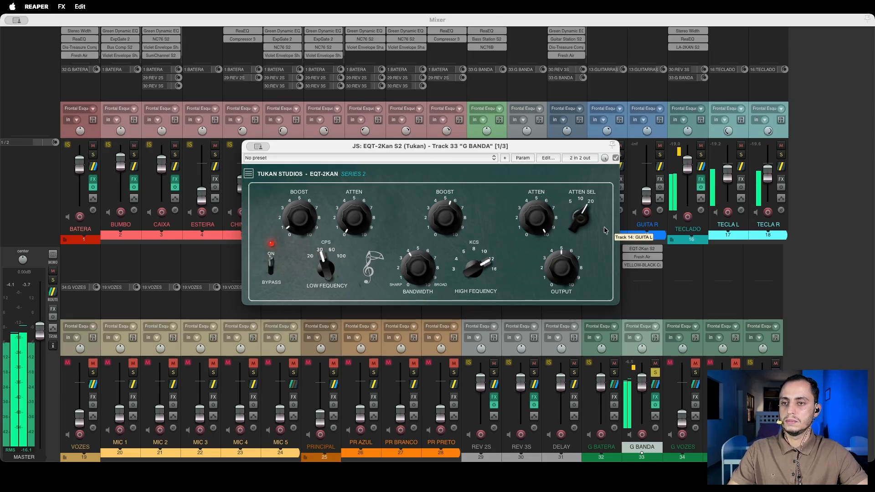
left_click_drag(538, 216, 548, 314)
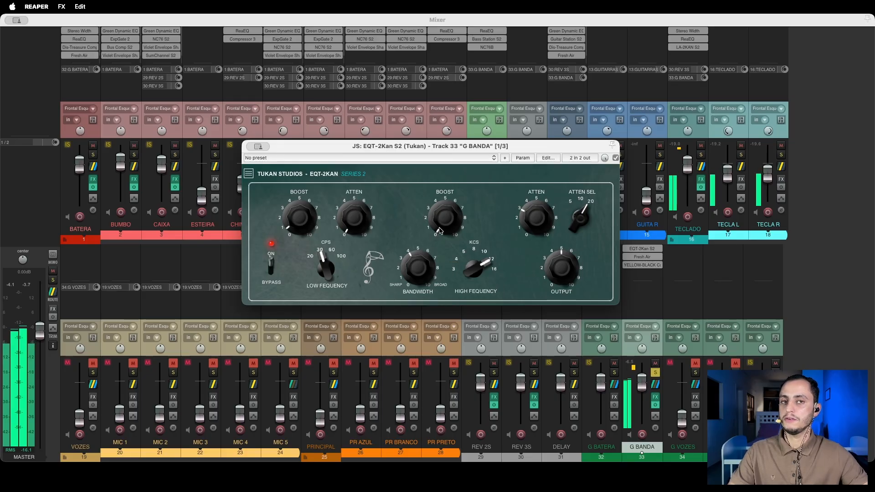
left_click_drag(440, 230, 441, 151)
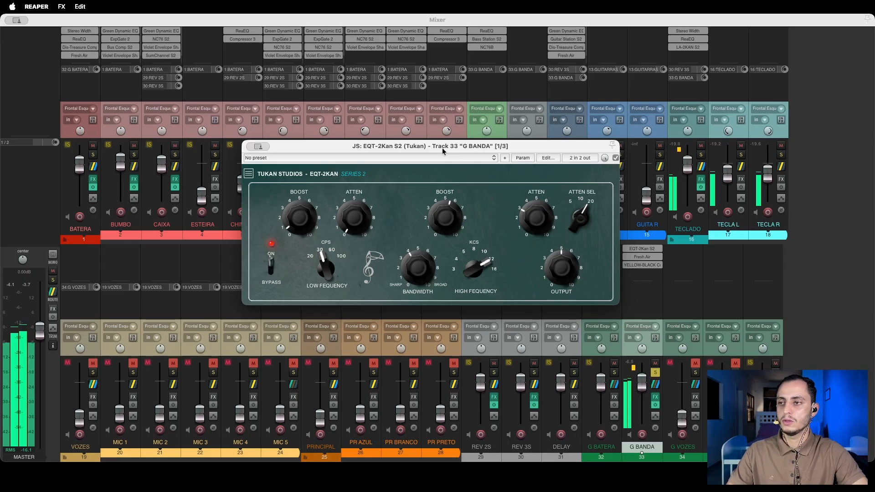
left_click(250, 146)
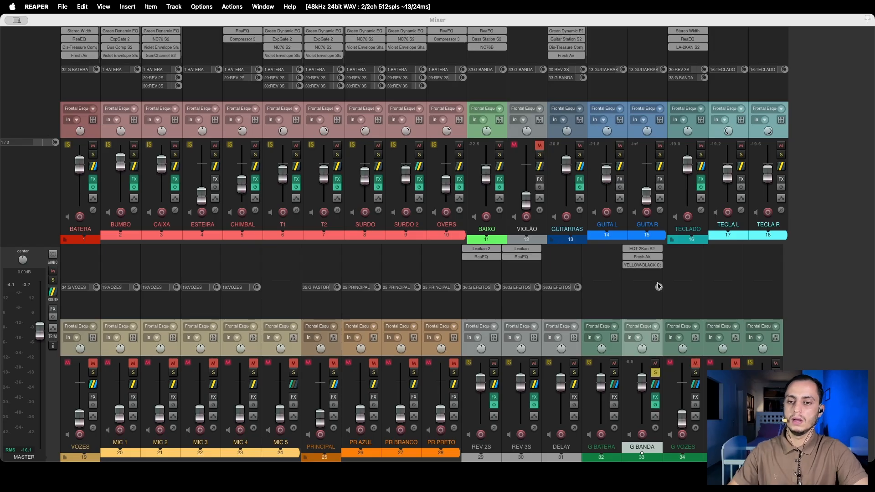
Open Fresh Air on G BANDA, compare it bypassed and enabled during playback, and close it
left_click(646, 259)
left_click(646, 258)
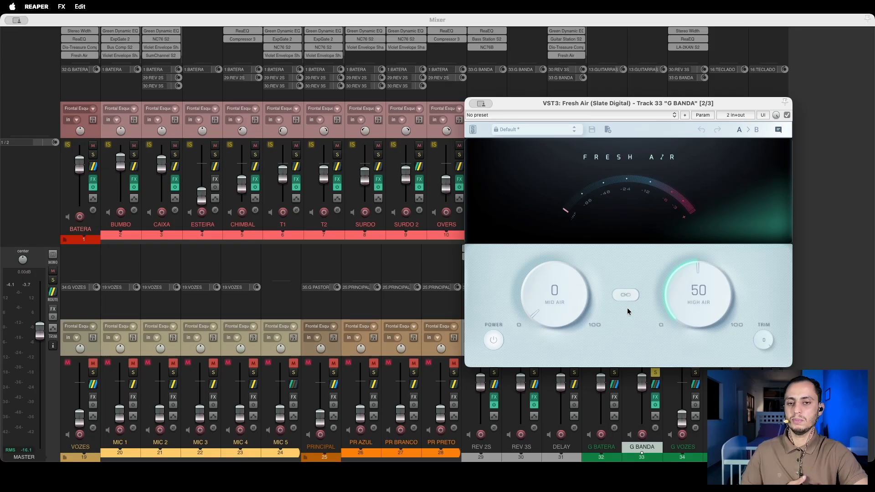
left_click_drag(633, 102, 469, 105)
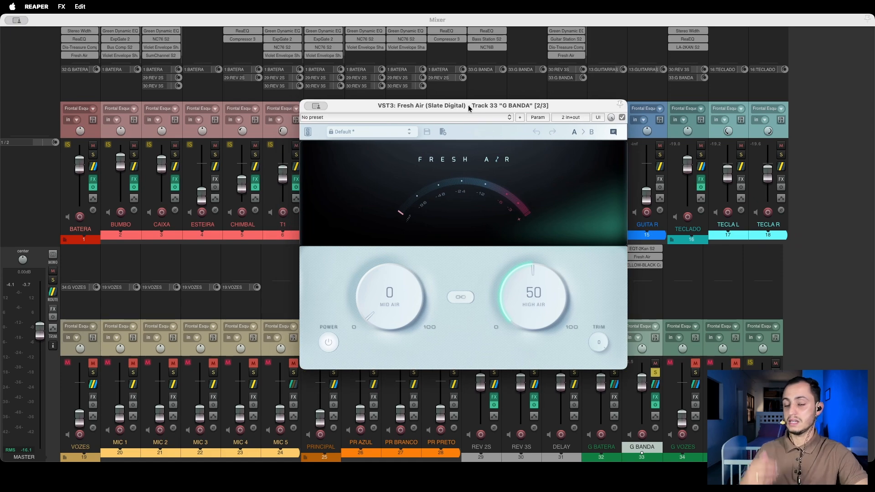
key("space")
left_click(622, 118)
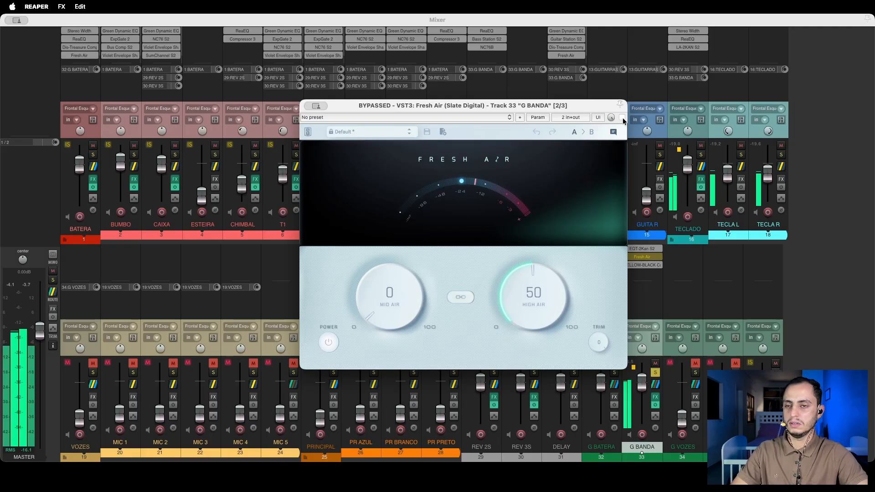
left_click(622, 117)
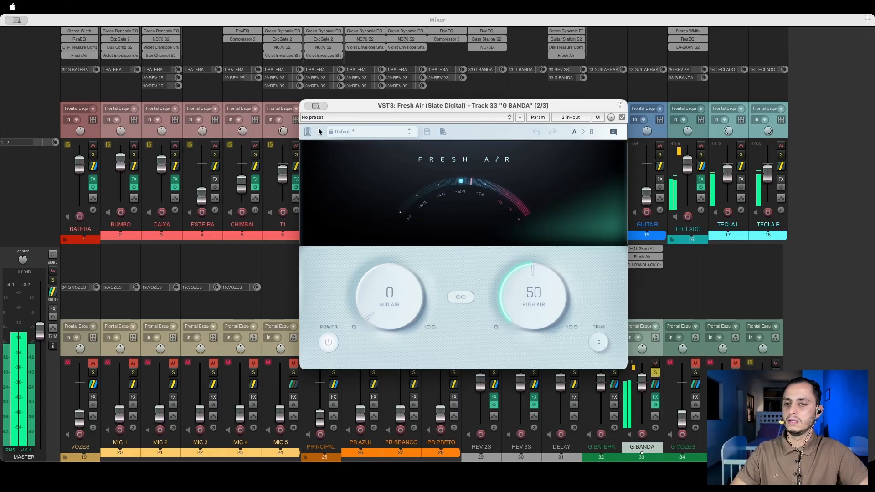
left_click(308, 106)
Open the YELLOW-BLACK Compressor on G BANDA, examine its settings, compare it bypassed and enabled during playback, and close it
left_click(634, 266)
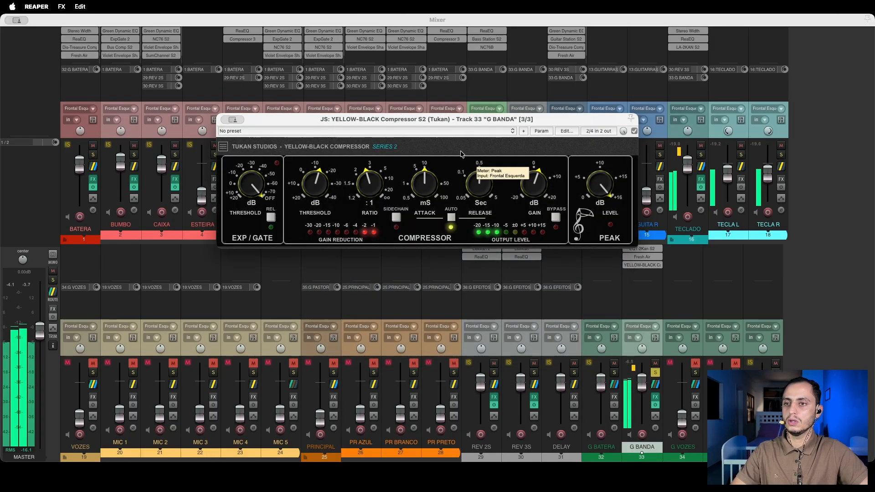
left_click_drag(428, 125, 460, 143)
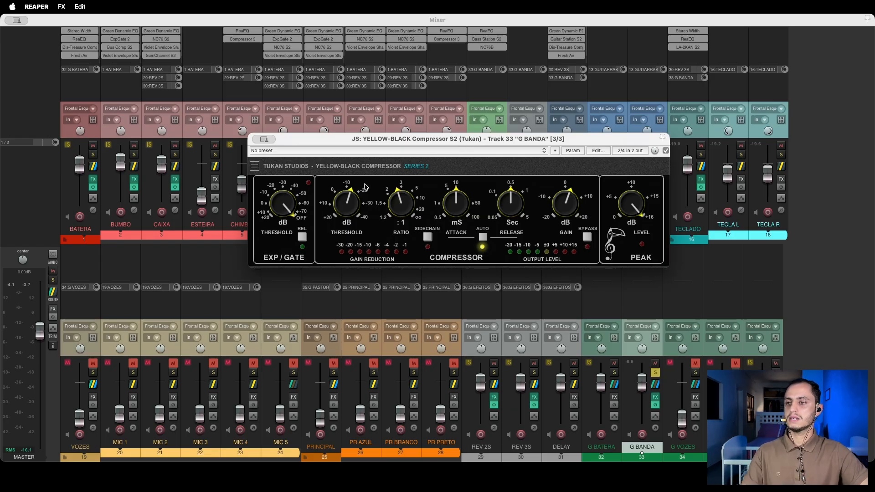
key("space")
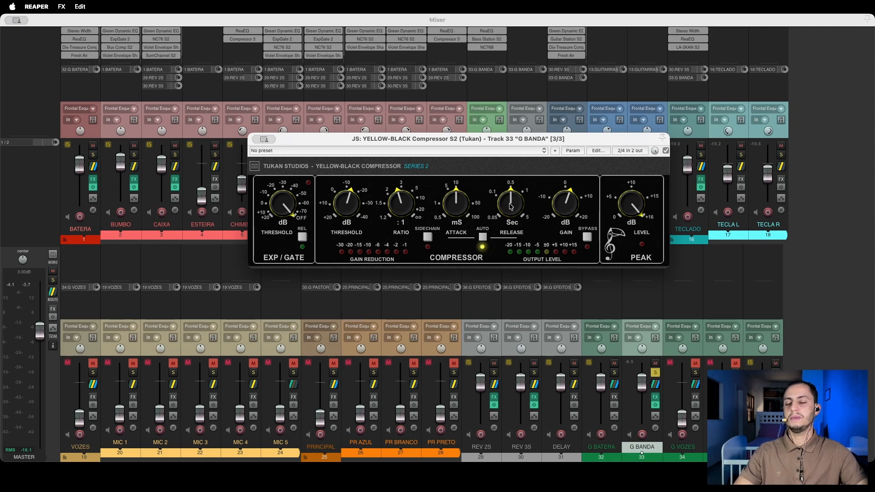
key("space")
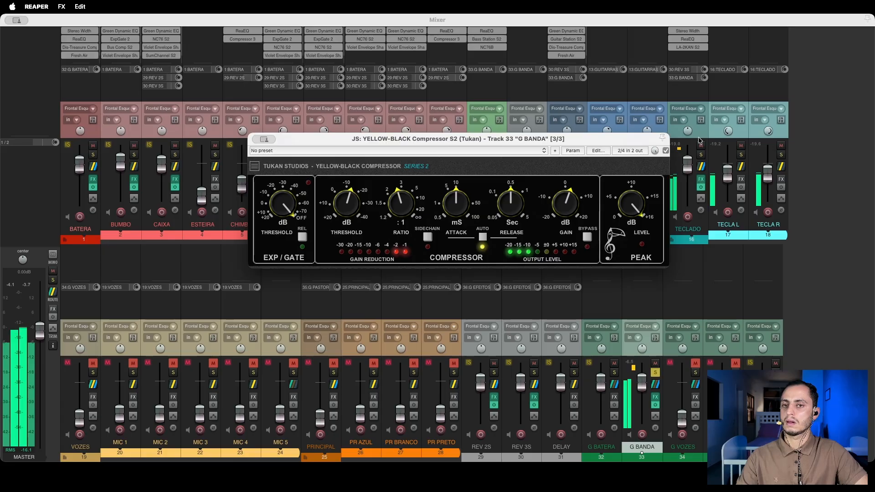
left_click(665, 151)
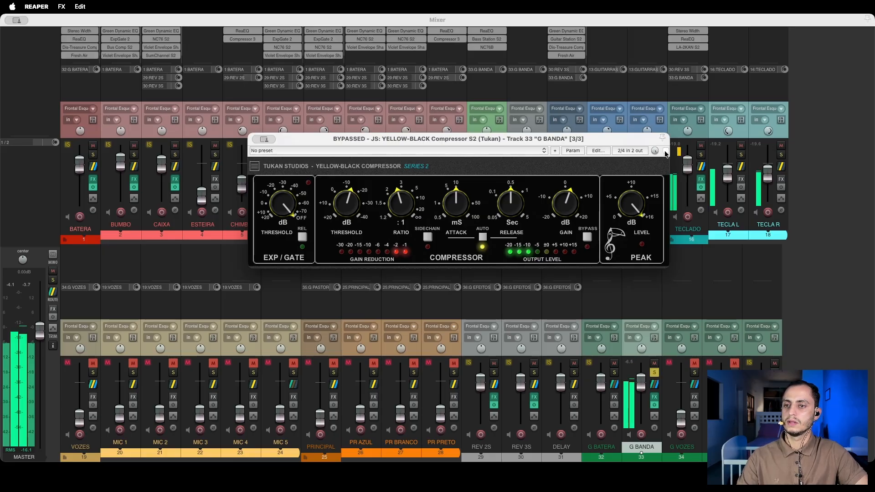
left_click(666, 151)
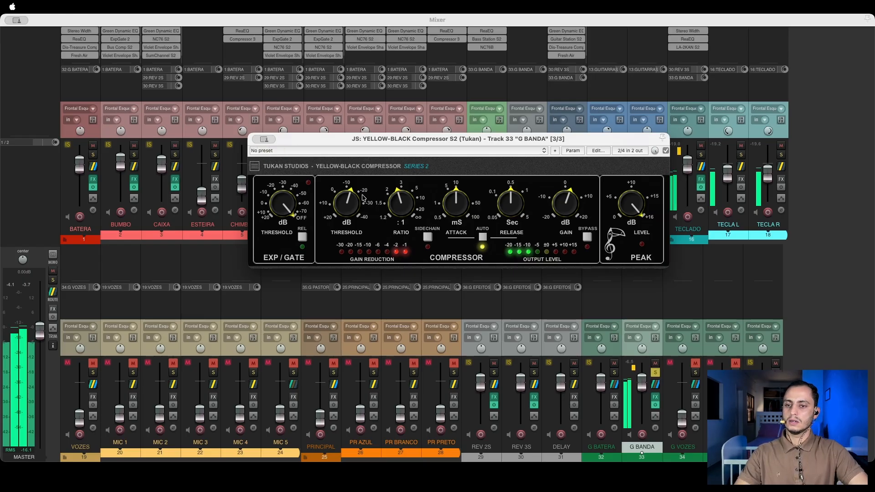
left_click(257, 139)
Unsolo G BANDA to play it together with the drums
left_click(655, 373)
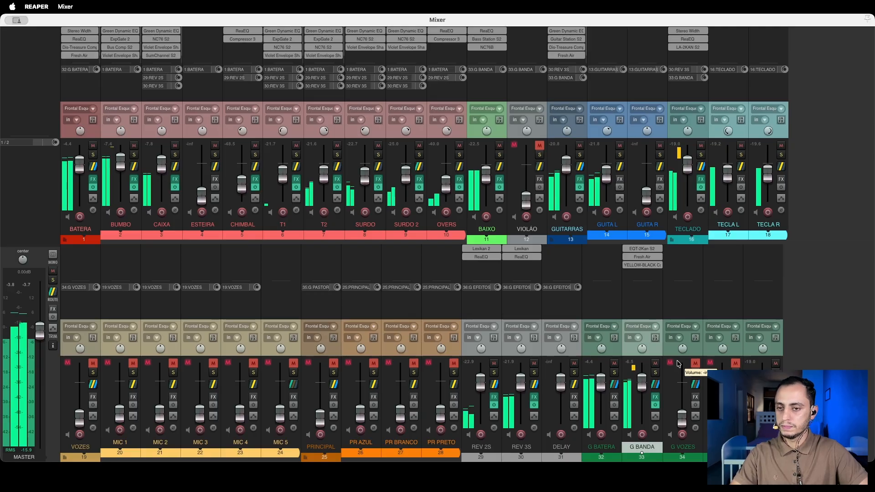
left_click(447, 475)
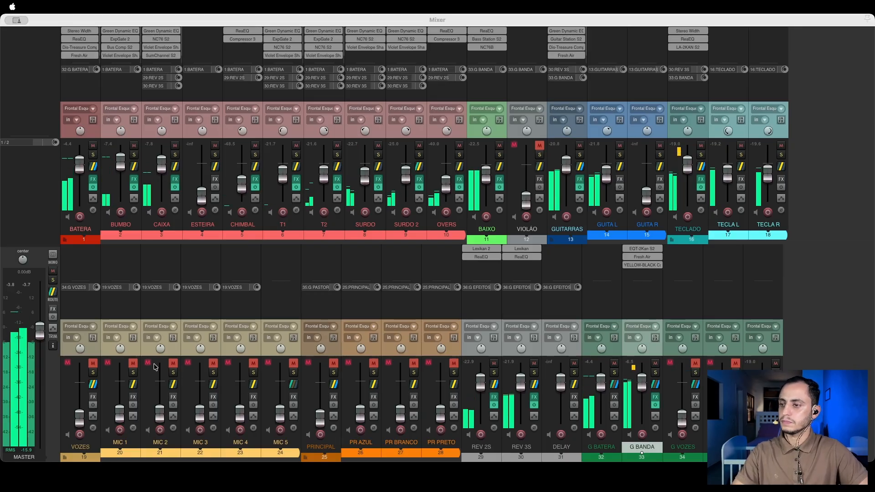